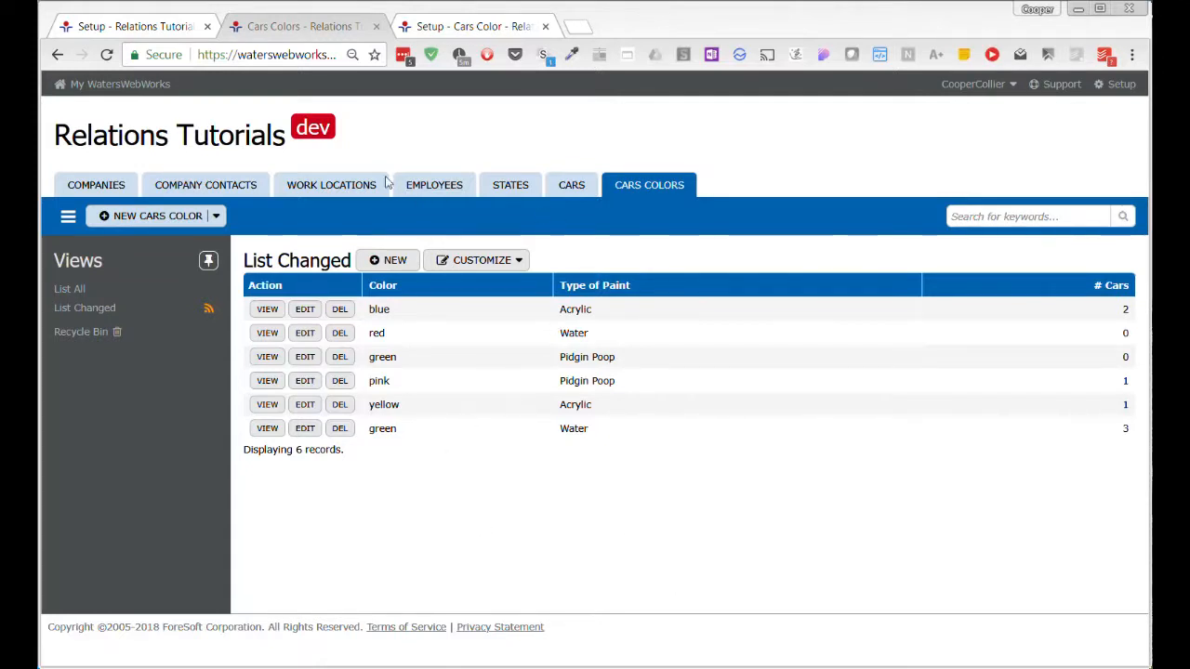
Step: Compare the Cars and Cars Colors lists, and inspect the blue color's edit form without saving
{"action": "left_click", "coordinate": [572, 186]}
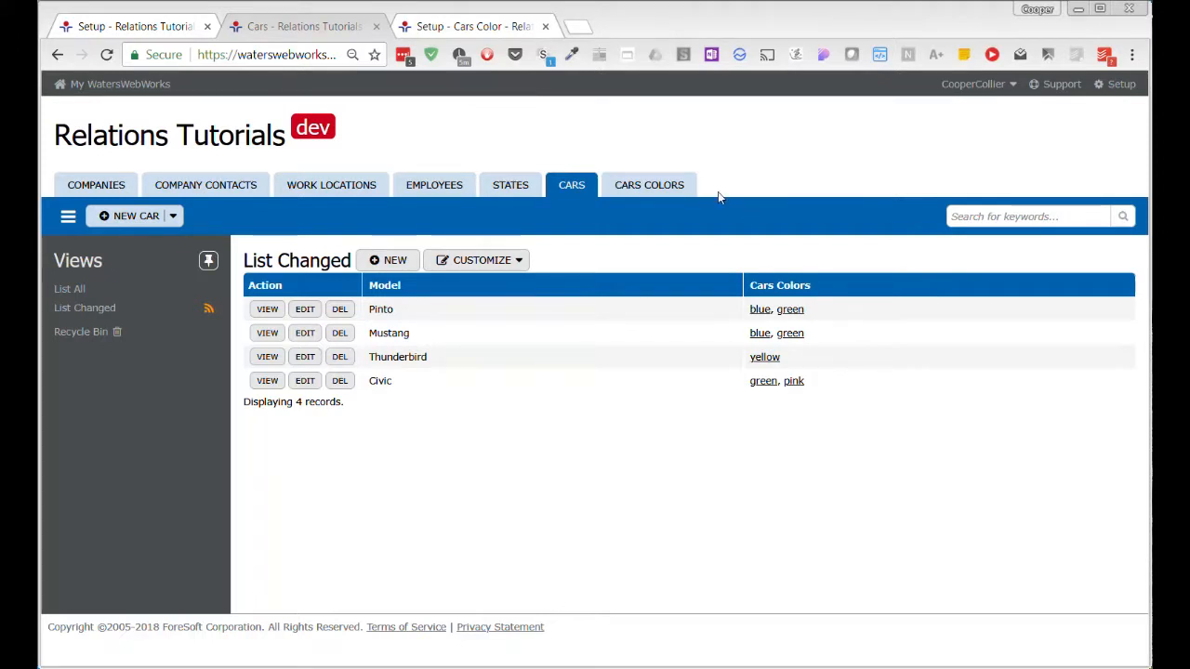
{"action": "left_click", "coordinate": [672, 189]}
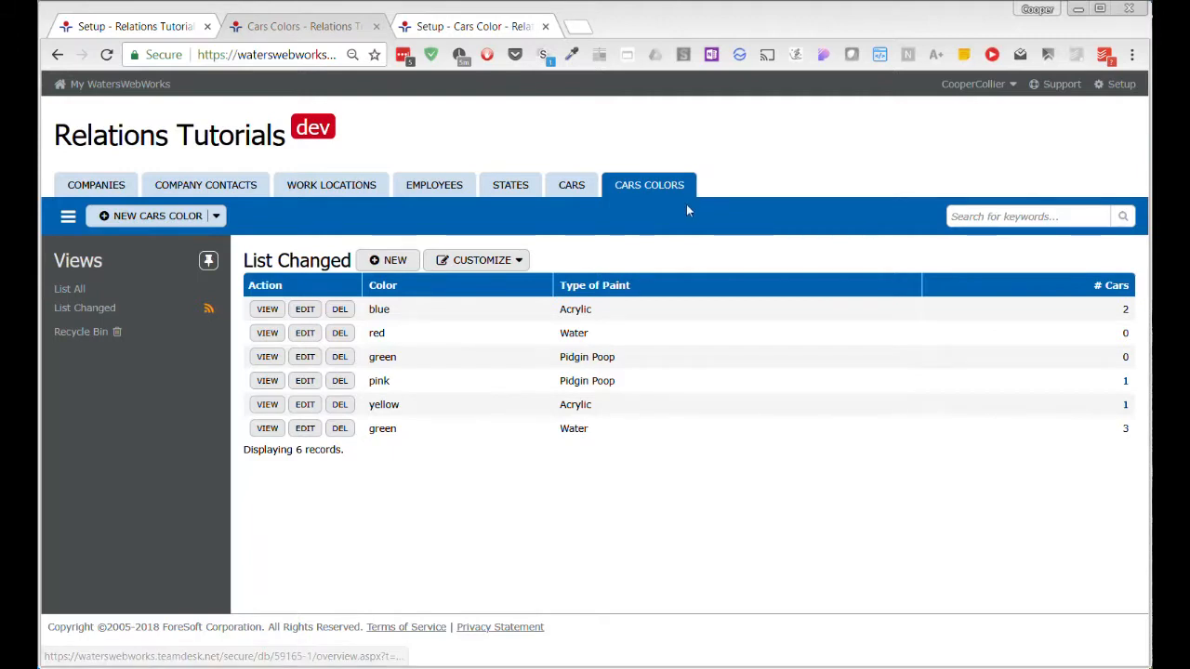
{"action": "left_click", "coordinate": [306, 315]}
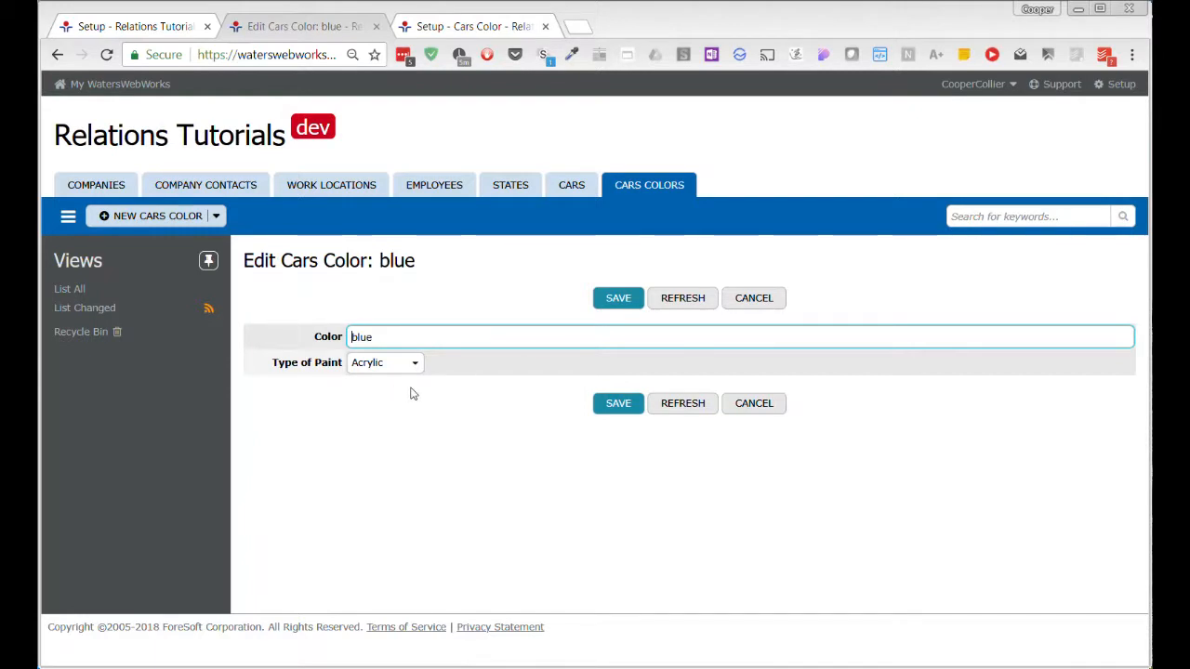
{"action": "left_click", "coordinate": [768, 403]}
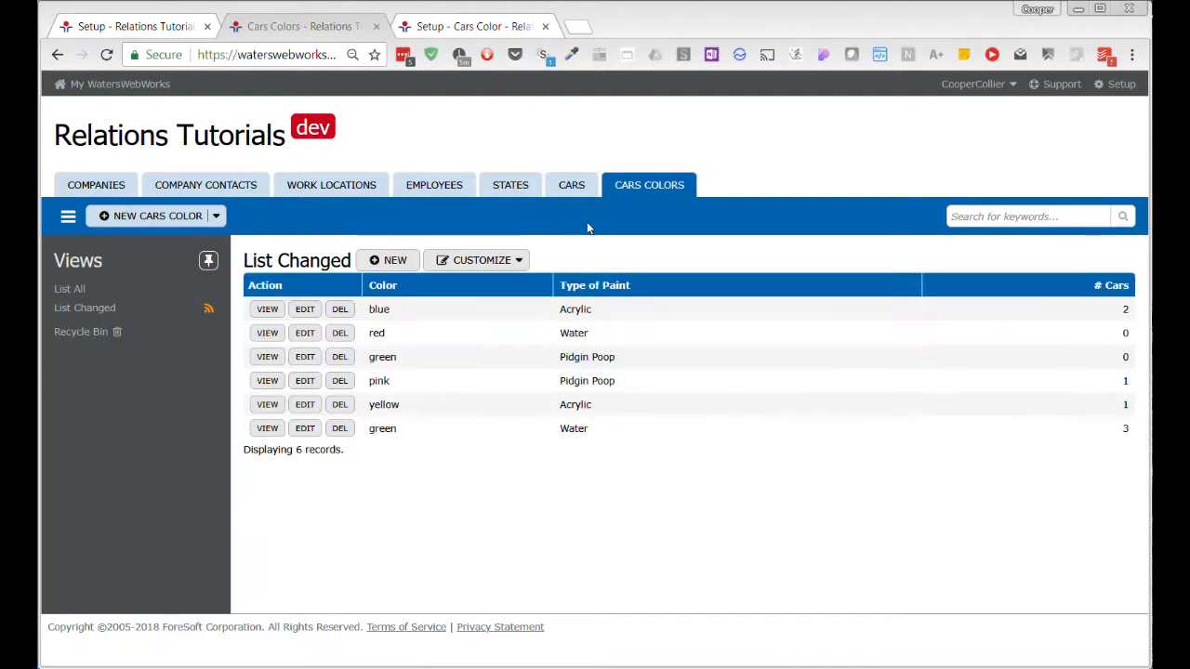
Step: Inspect how colors are assigned in the Civic car's edit form, leaving it without saving
{"action": "left_click", "coordinate": [567, 186]}
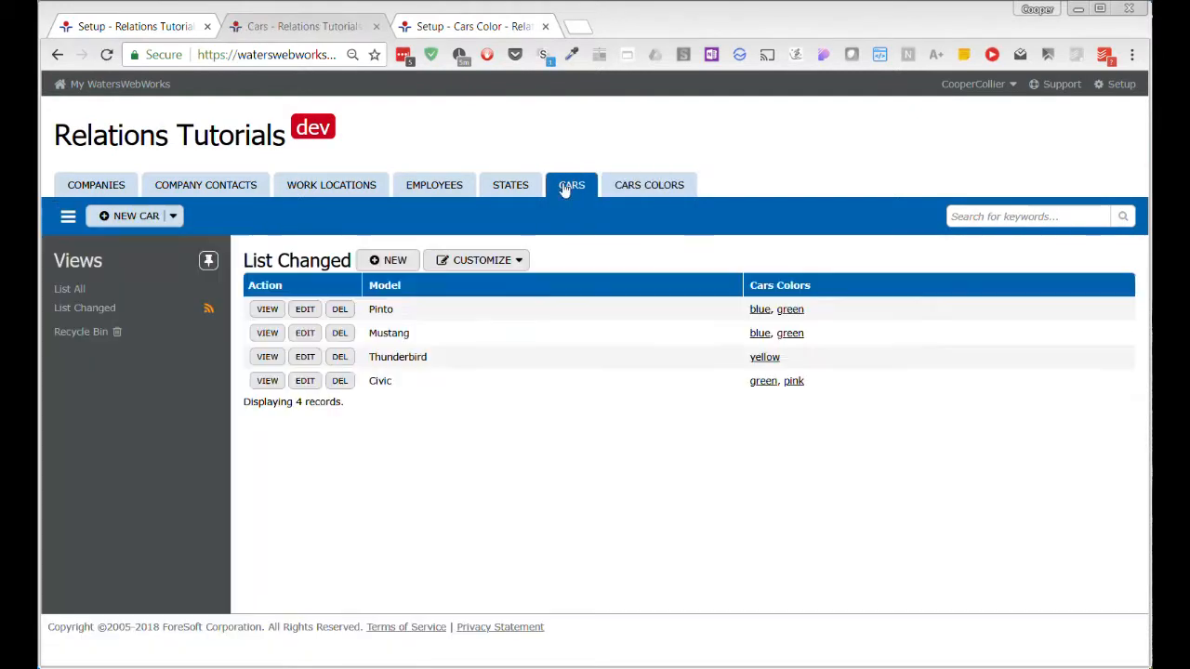
{"action": "left_click", "coordinate": [304, 381]}
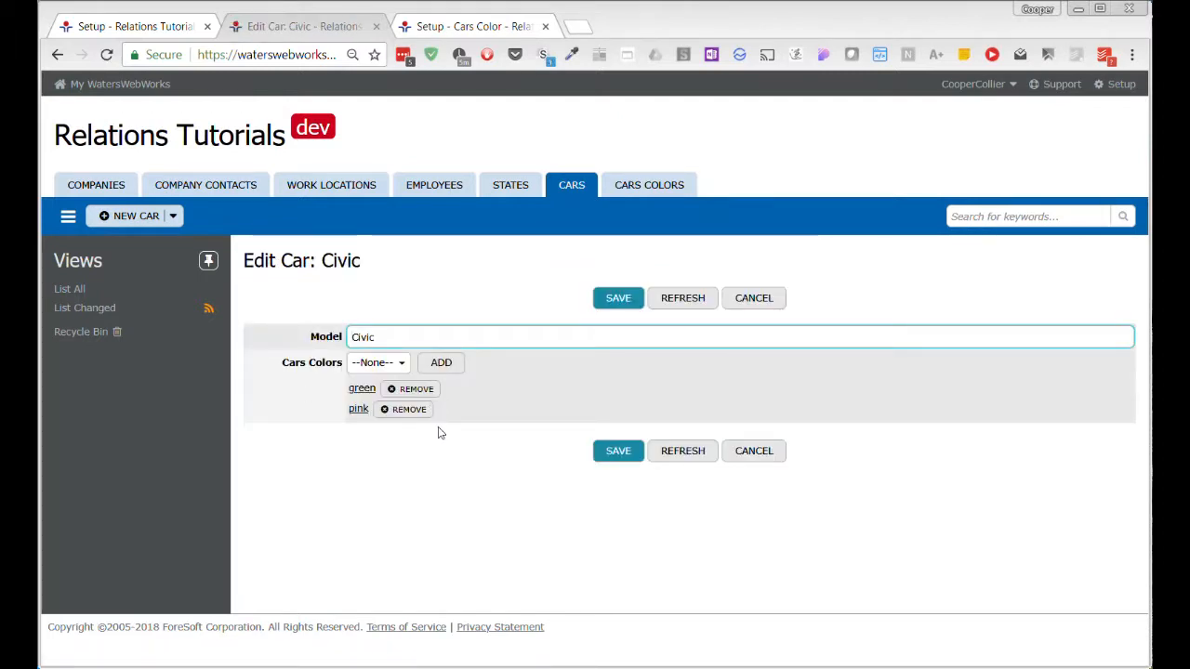
{"action": "left_click", "coordinate": [744, 449]}
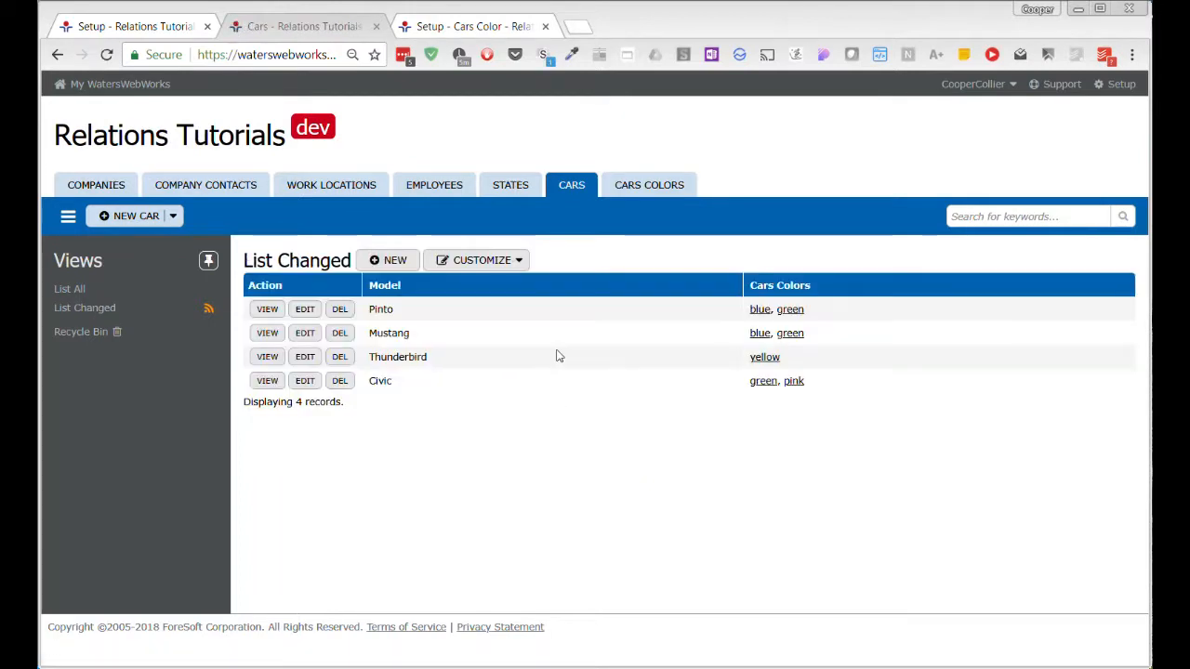
Step: Compare the two lists again and examine the cars linked to the green color with Water paint
{"action": "left_click", "coordinate": [647, 193]}
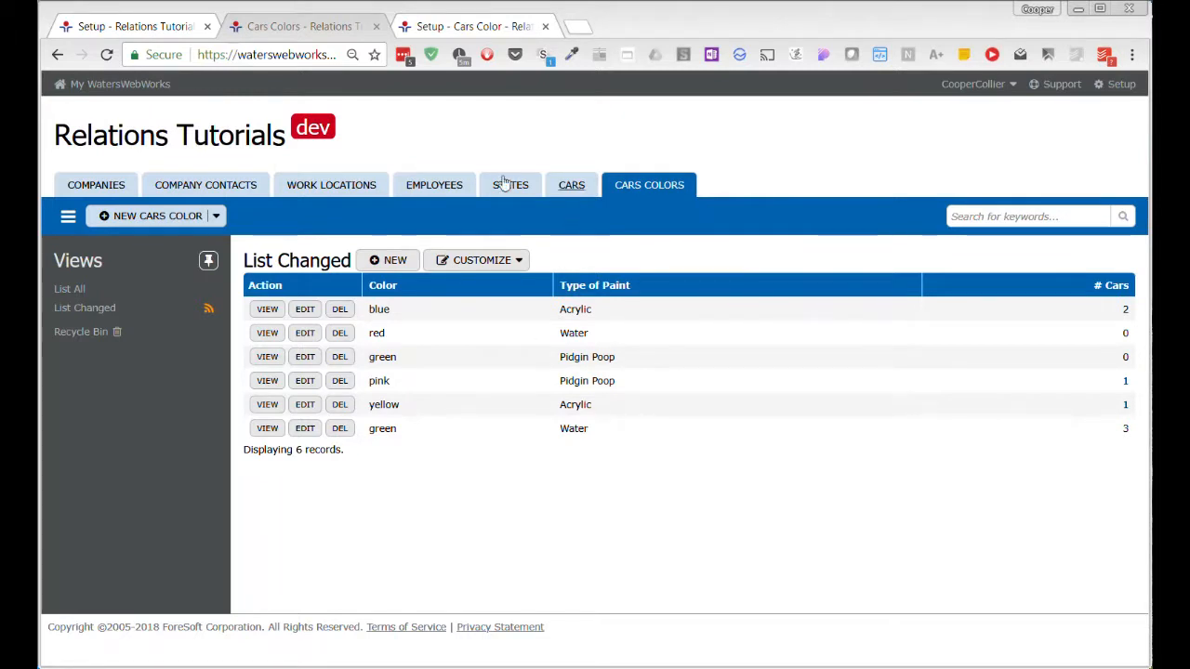
{"action": "left_click", "coordinate": [567, 190]}
{"action": "left_click", "coordinate": [619, 188]}
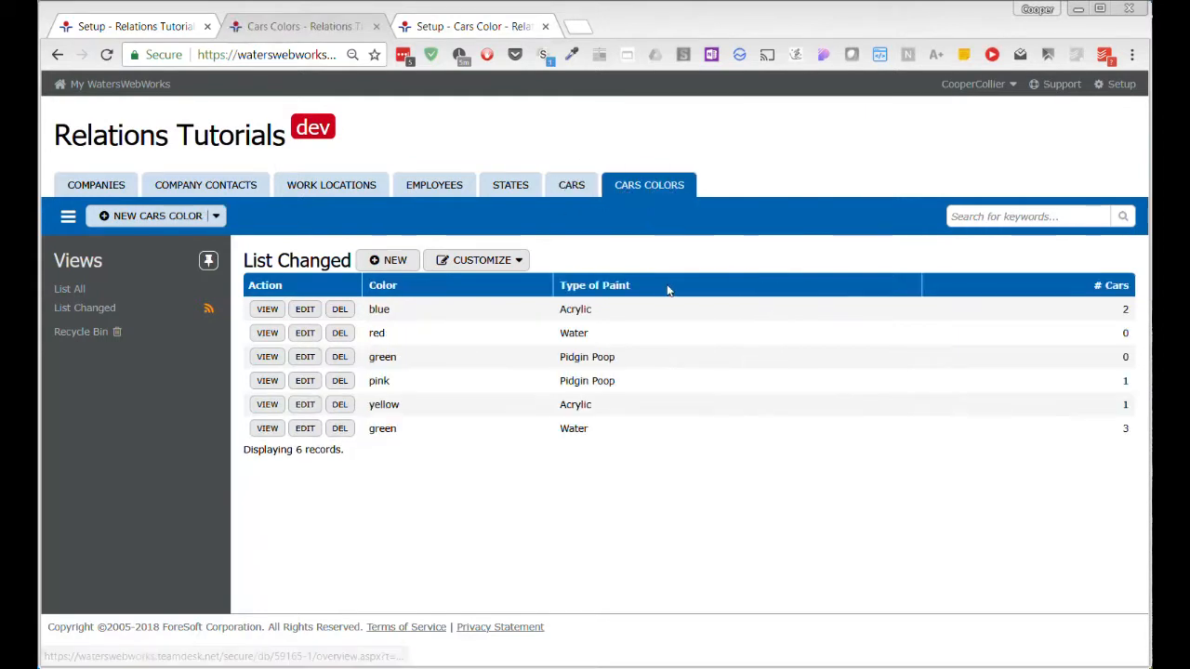
{"action": "left_click", "coordinate": [267, 428]}
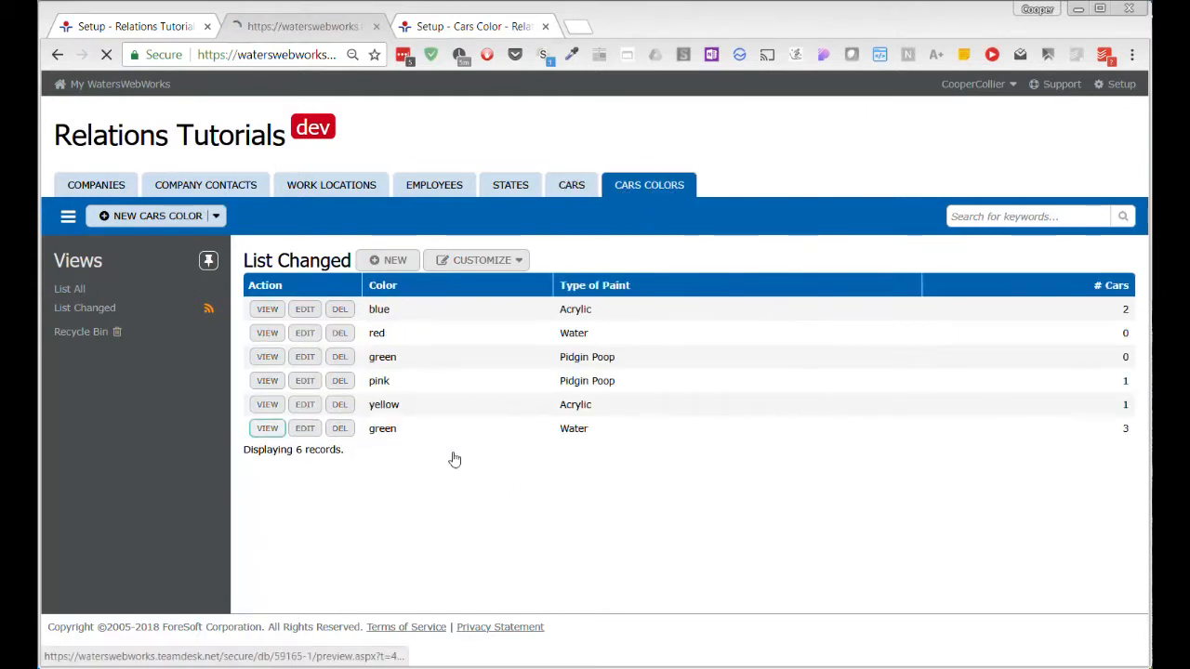
{"action": "scroll", "coordinate": [521, 483], "scroll_direction": "down", "scroll_amount": 1}
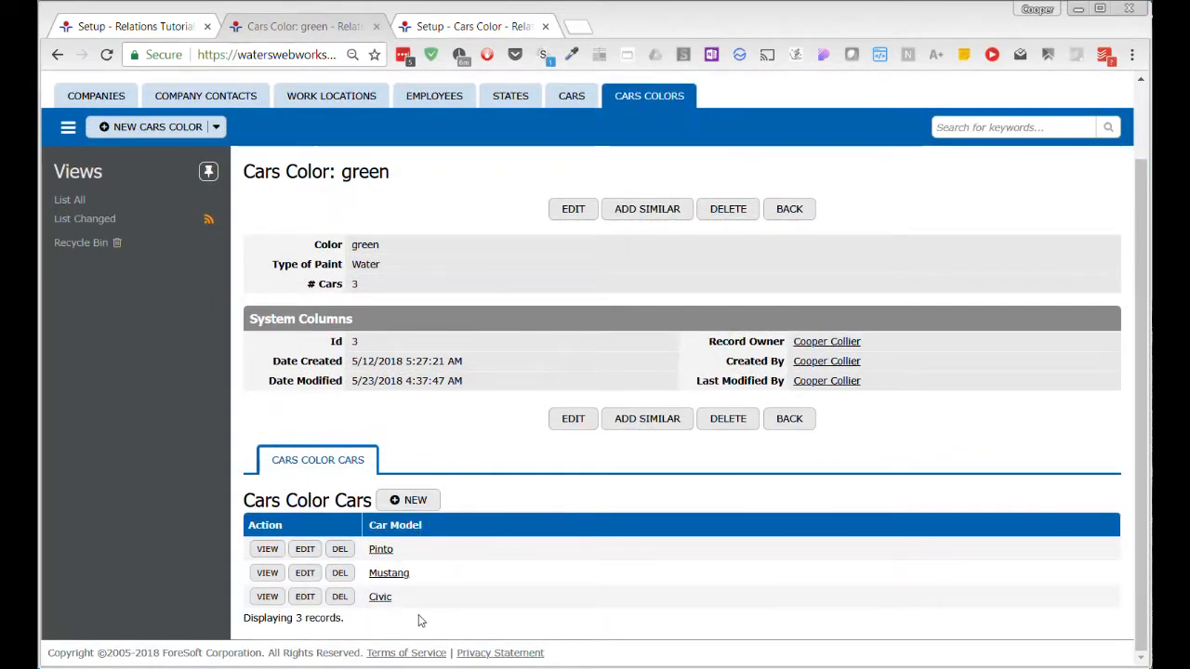
Step: Check the car choices in a new Cars Color Car record for green, cancel it and return to the colors list
{"action": "left_click", "coordinate": [409, 502]}
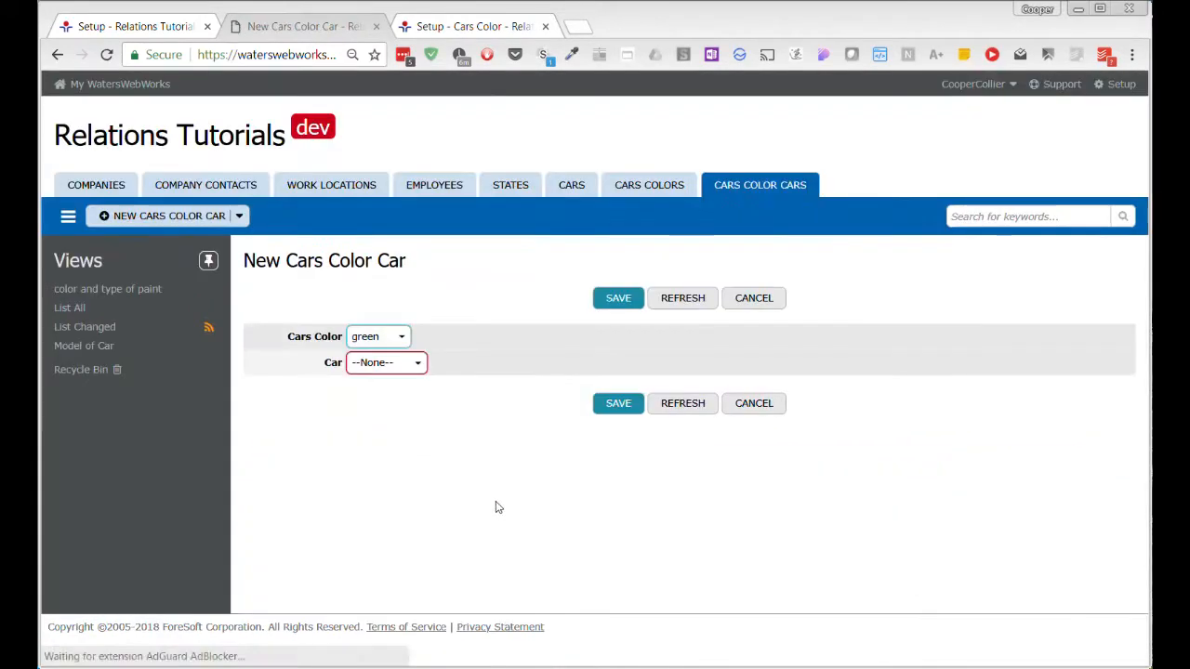
{"action": "left_click", "coordinate": [421, 364]}
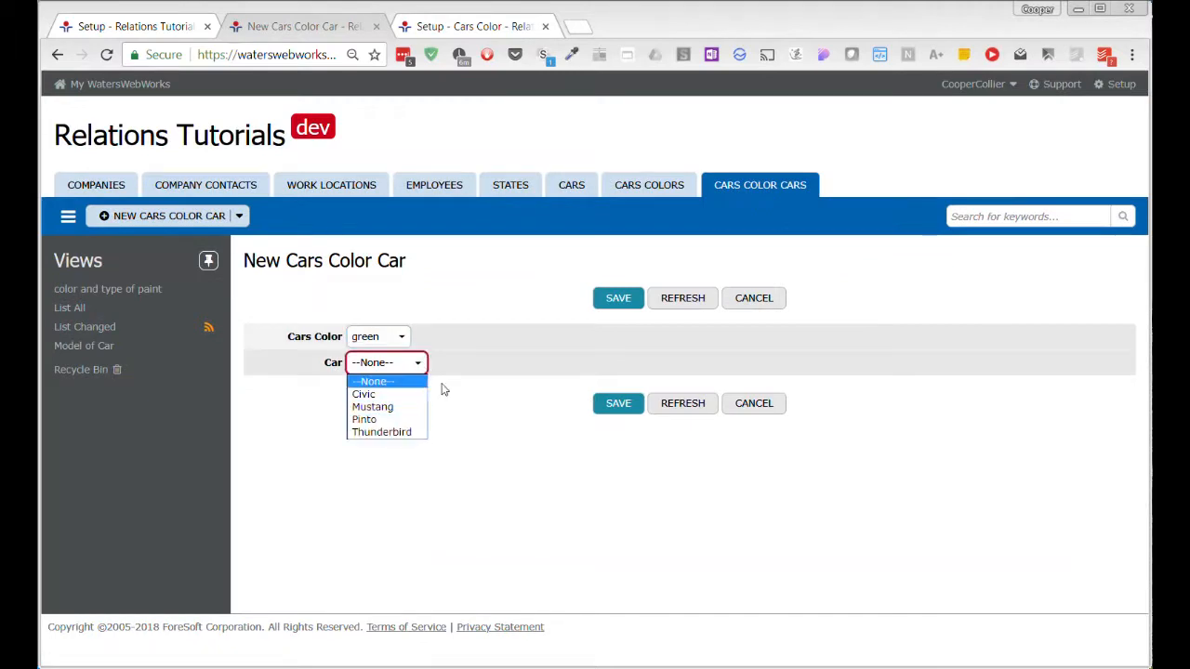
{"action": "left_click", "coordinate": [444, 374]}
{"action": "left_click", "coordinate": [775, 409]}
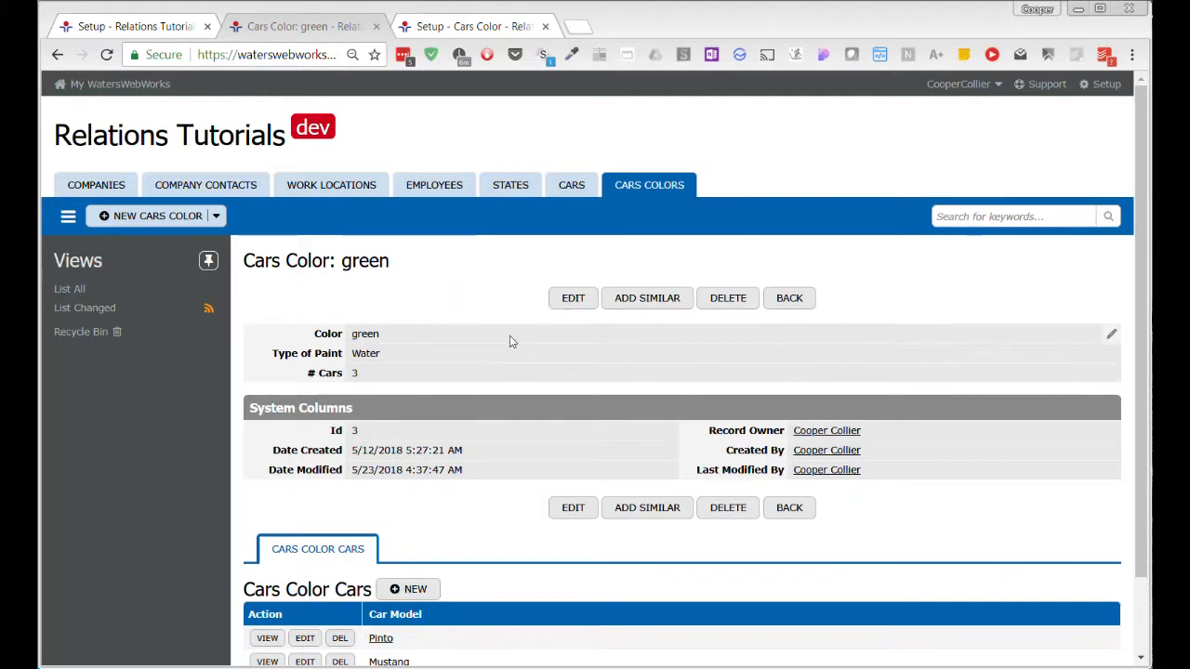
{"action": "left_click", "coordinate": [788, 298]}
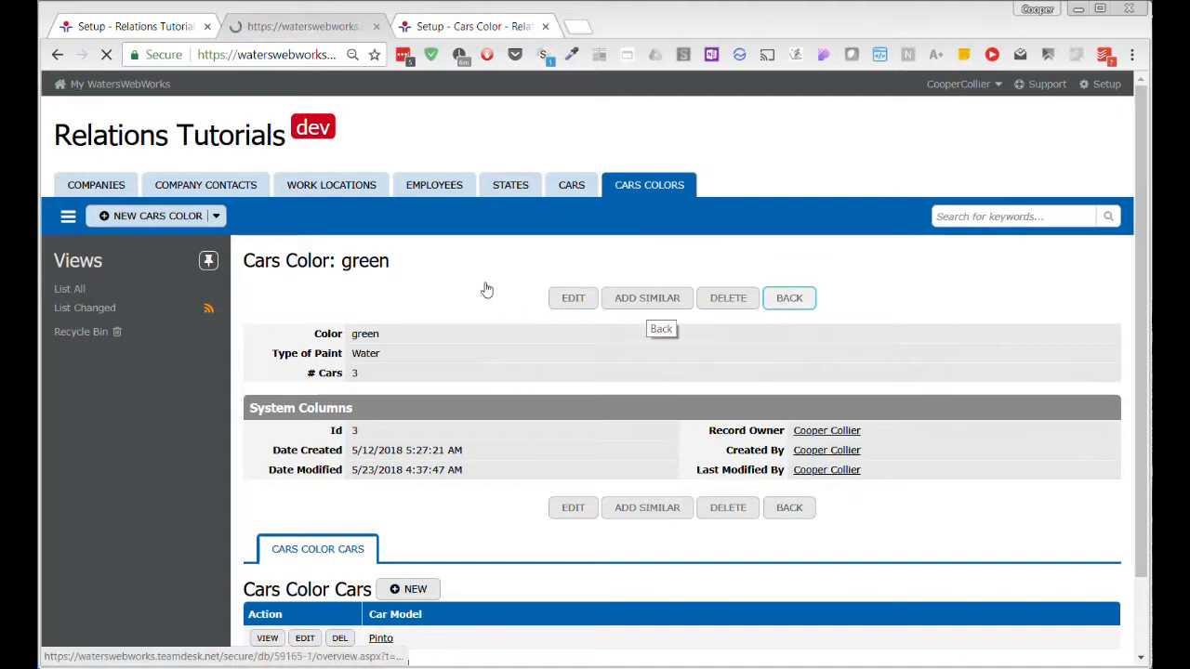
Step: Review the Cars table's column setup, including its multi-reference column and its selections
{"action": "left_click", "coordinate": [502, 26]}
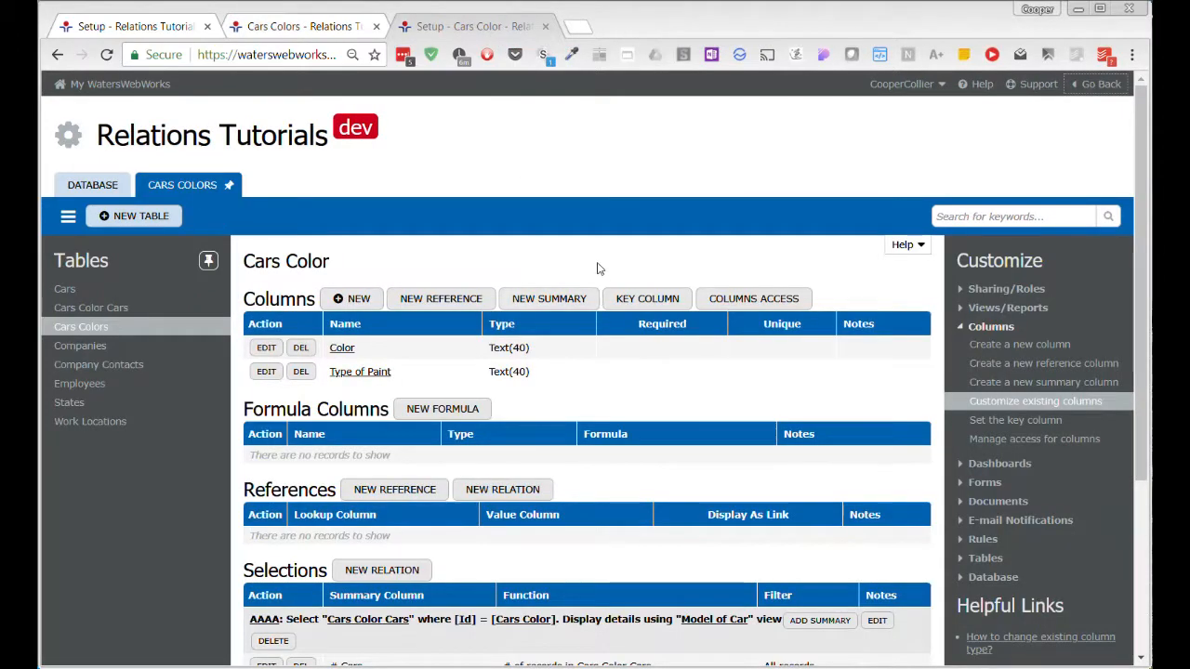
{"action": "left_click", "coordinate": [68, 289]}
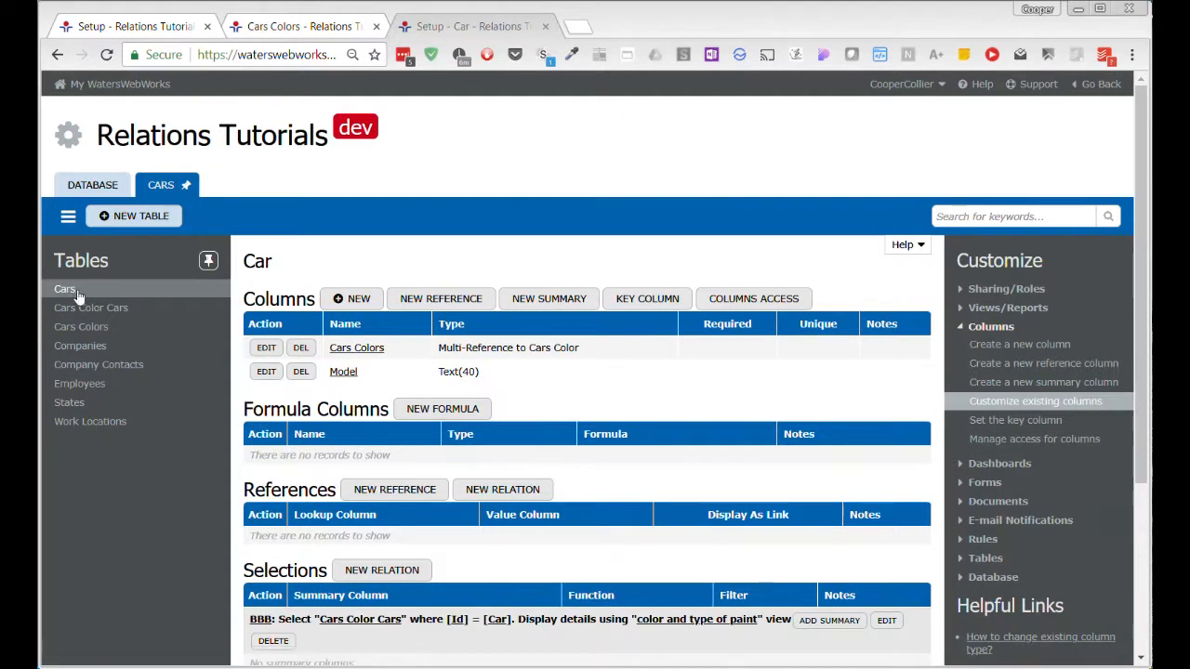
{"action": "scroll", "coordinate": [701, 441], "scroll_direction": "down", "scroll_amount": 3}
{"action": "scroll", "coordinate": [697, 442], "scroll_direction": "up", "scroll_amount": 1}
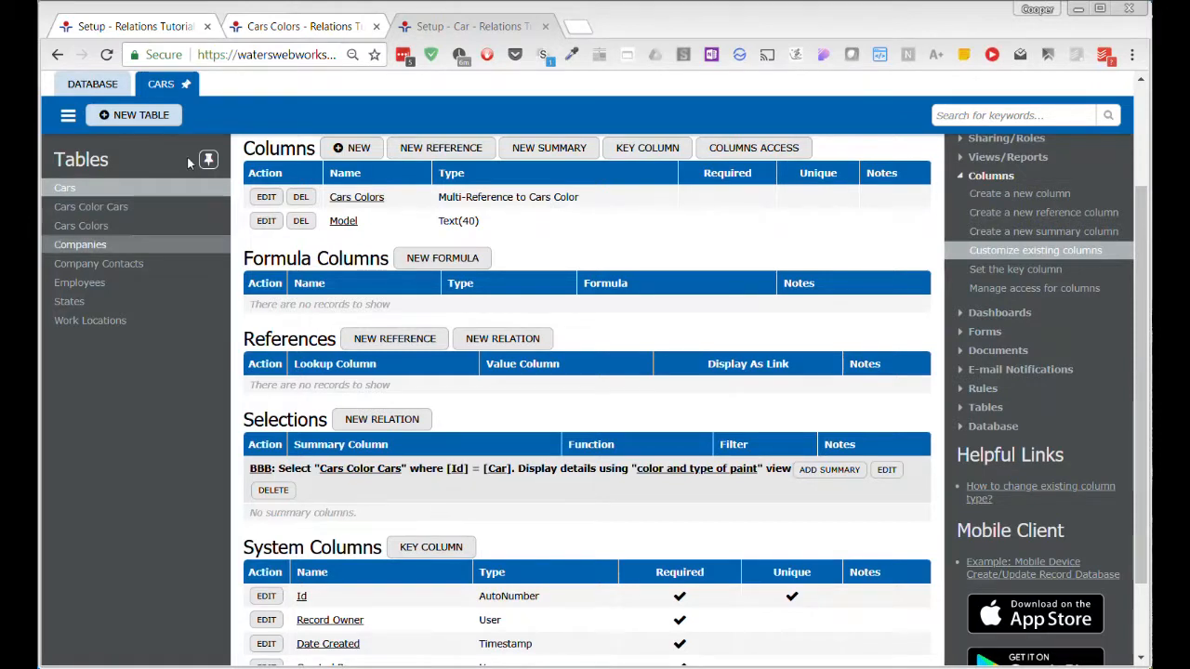
Step: Compare the columns, references and selections set up in the Cars Color Cars, Cars Colors and Cars tables
{"action": "left_click", "coordinate": [125, 208]}
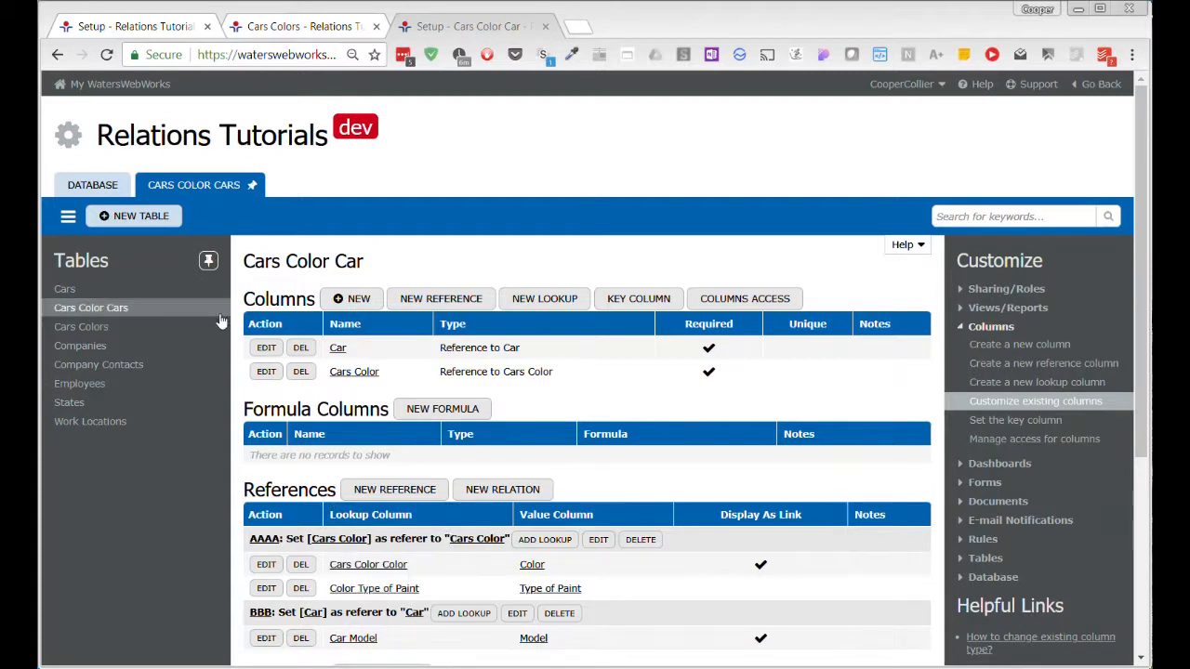
{"action": "left_click", "coordinate": [93, 327]}
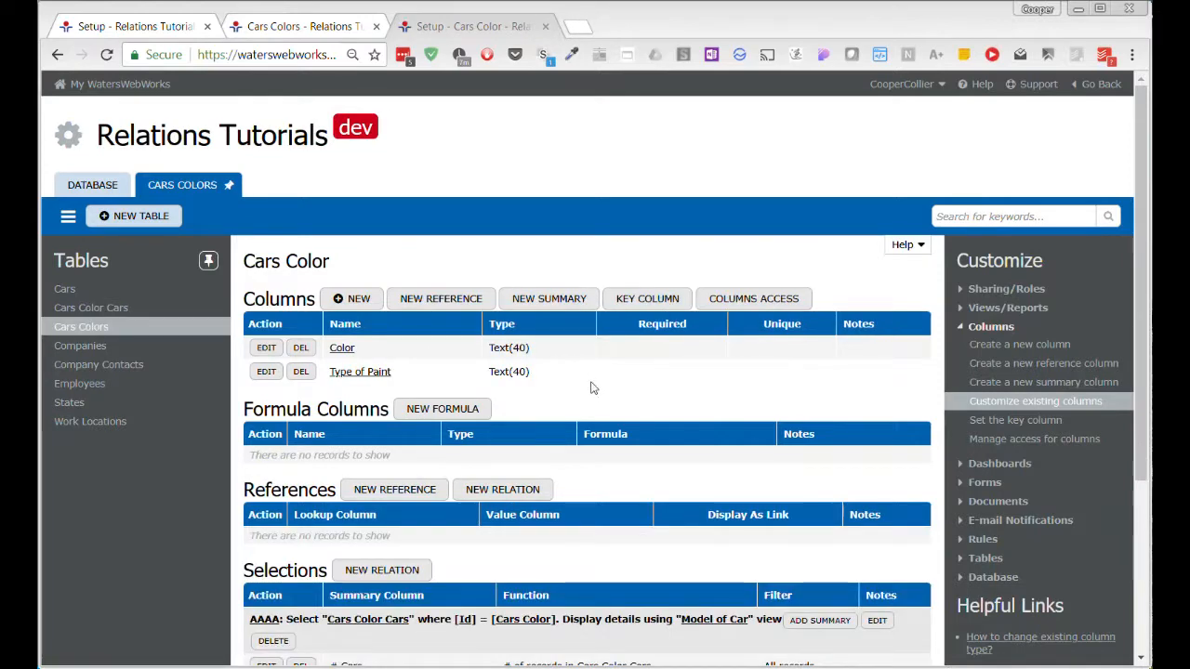
{"action": "scroll", "coordinate": [590, 395], "scroll_direction": "down", "scroll_amount": 1}
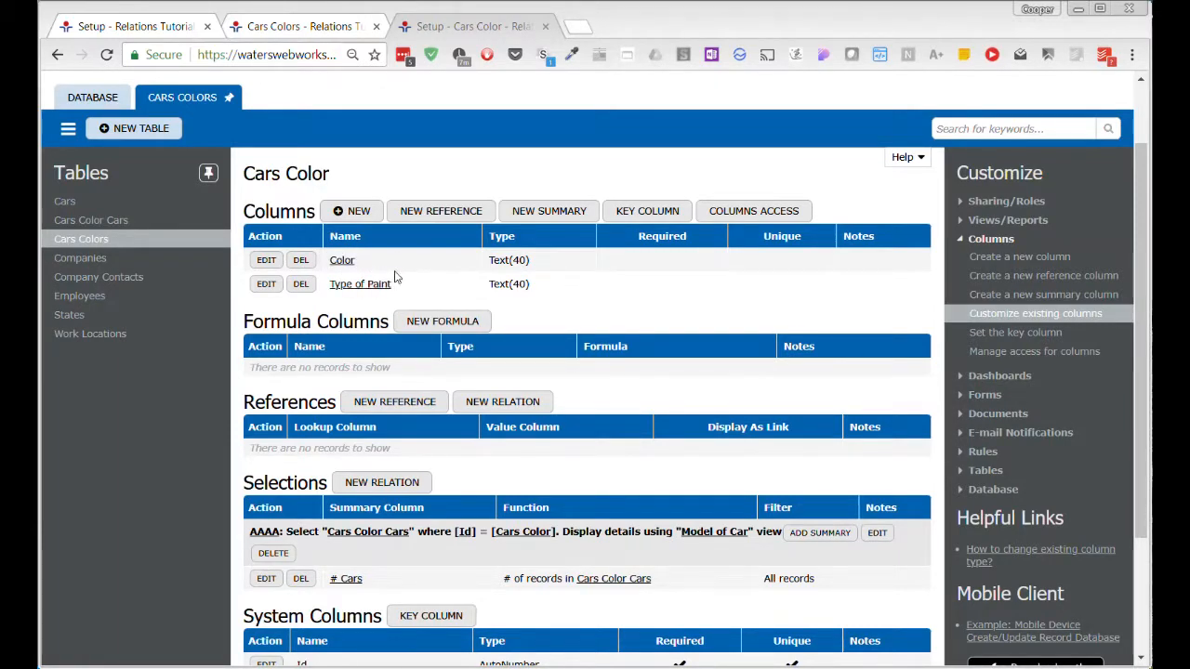
{"action": "left_click", "coordinate": [144, 201]}
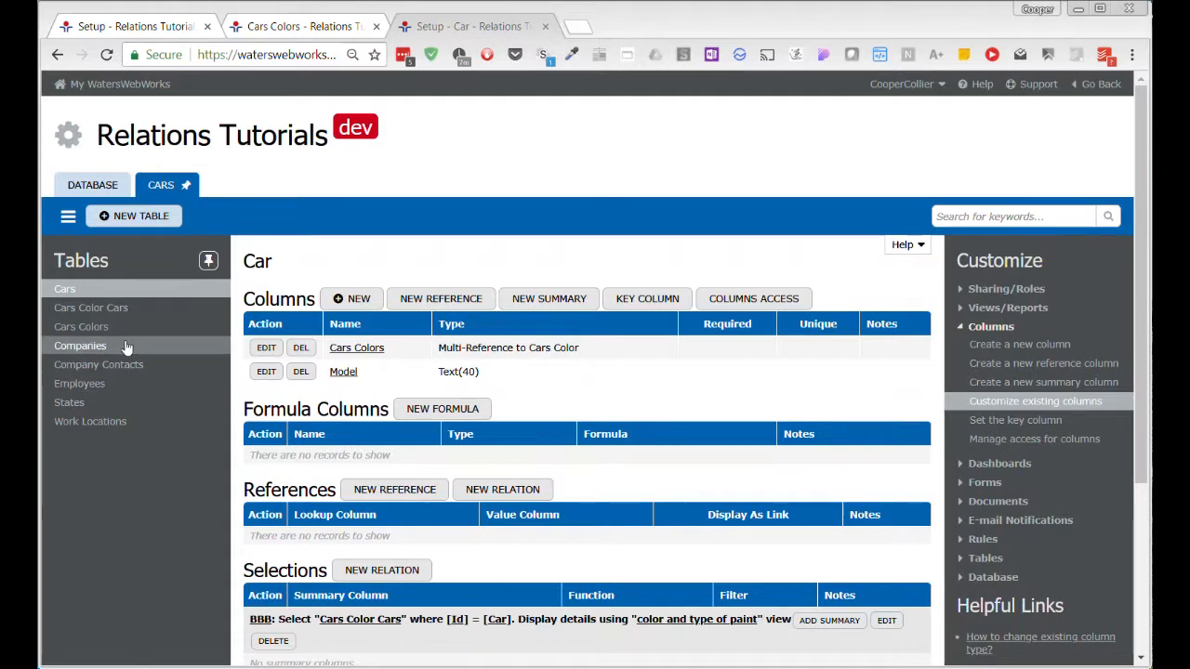
{"action": "left_click", "coordinate": [82, 328]}
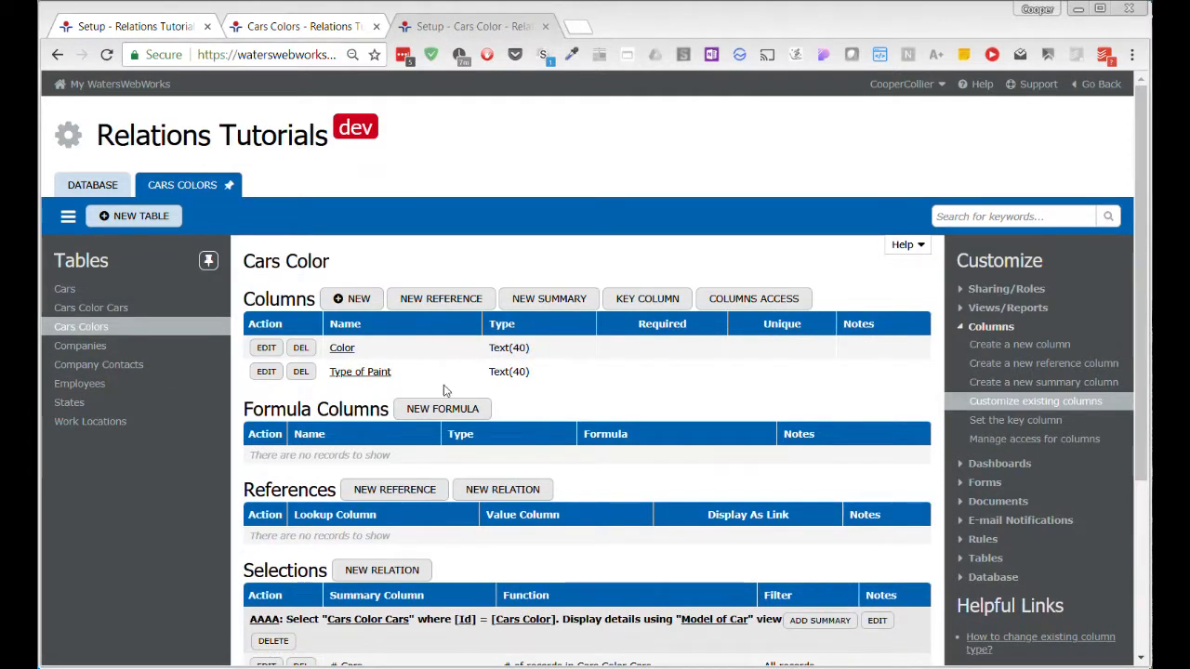
{"action": "scroll", "coordinate": [434, 617], "scroll_direction": "down", "scroll_amount": 1}
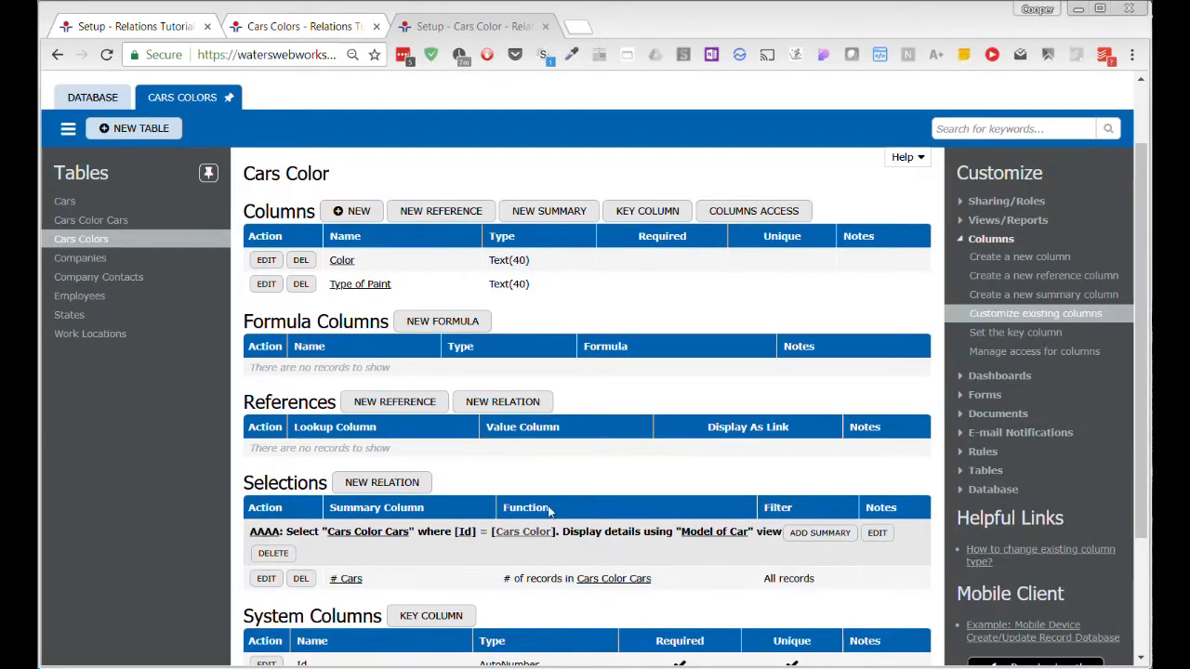
{"action": "scroll", "coordinate": [544, 474], "scroll_direction": "up", "scroll_amount": 1}
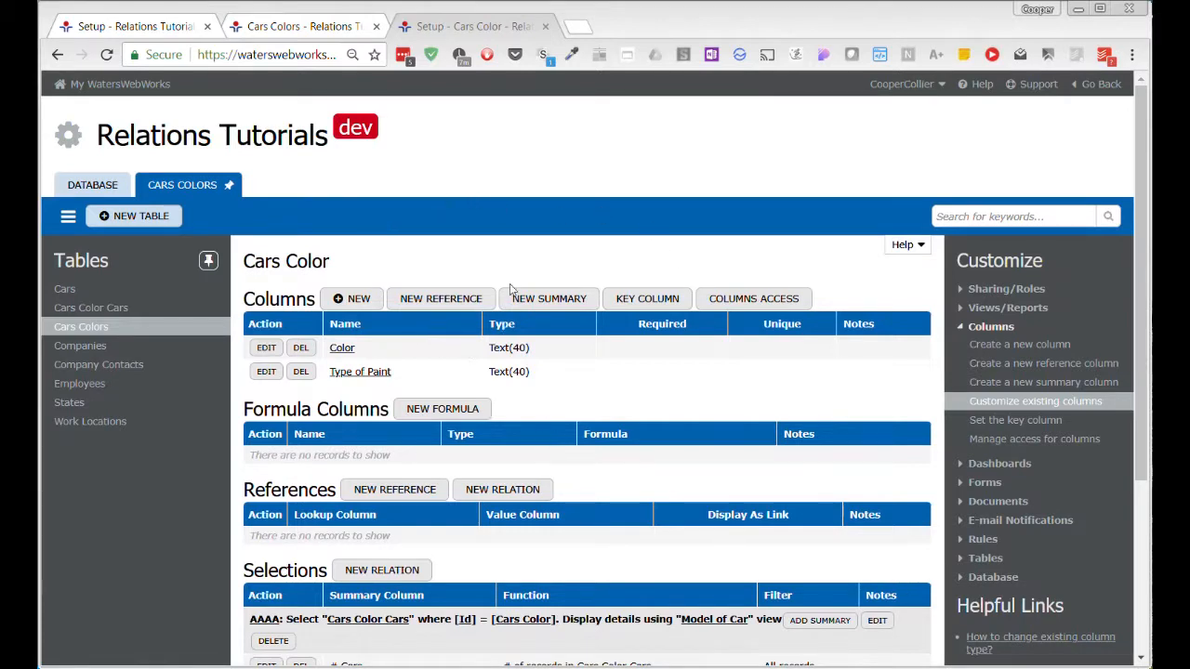
Step: Create a Many-To-Many reference column to Cars in the Cars Colors table, using Cars Color Cars as the link table
{"action": "left_click", "coordinate": [460, 300]}
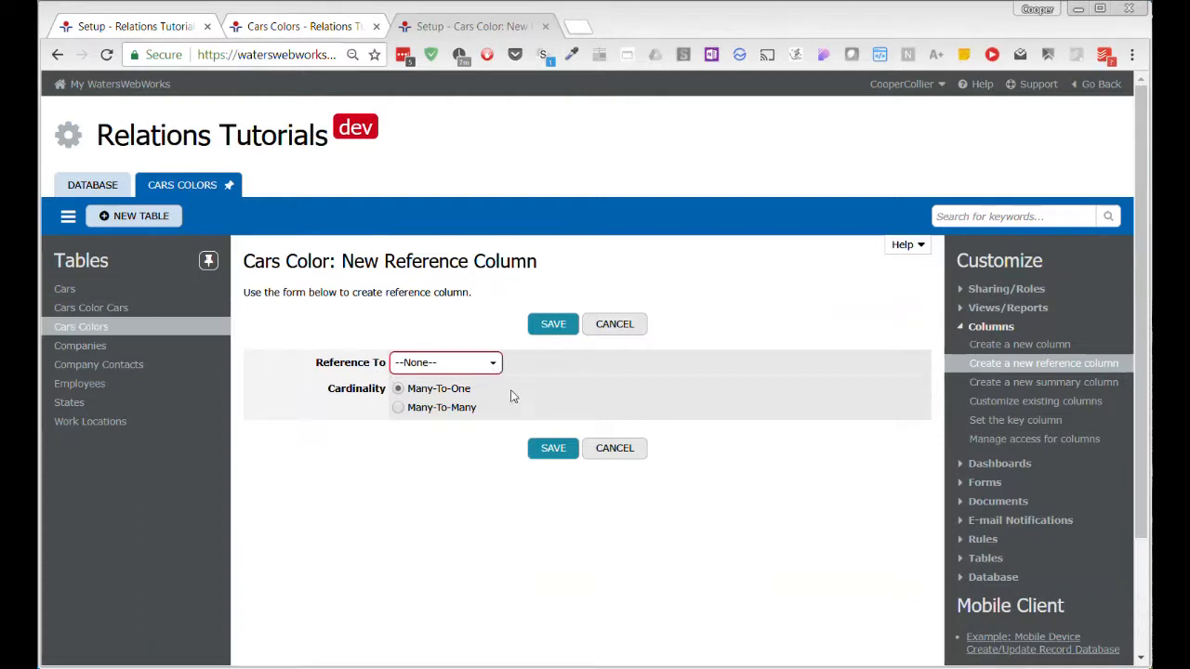
{"action": "left_click", "coordinate": [493, 363]}
{"action": "left_click", "coordinate": [439, 394]}
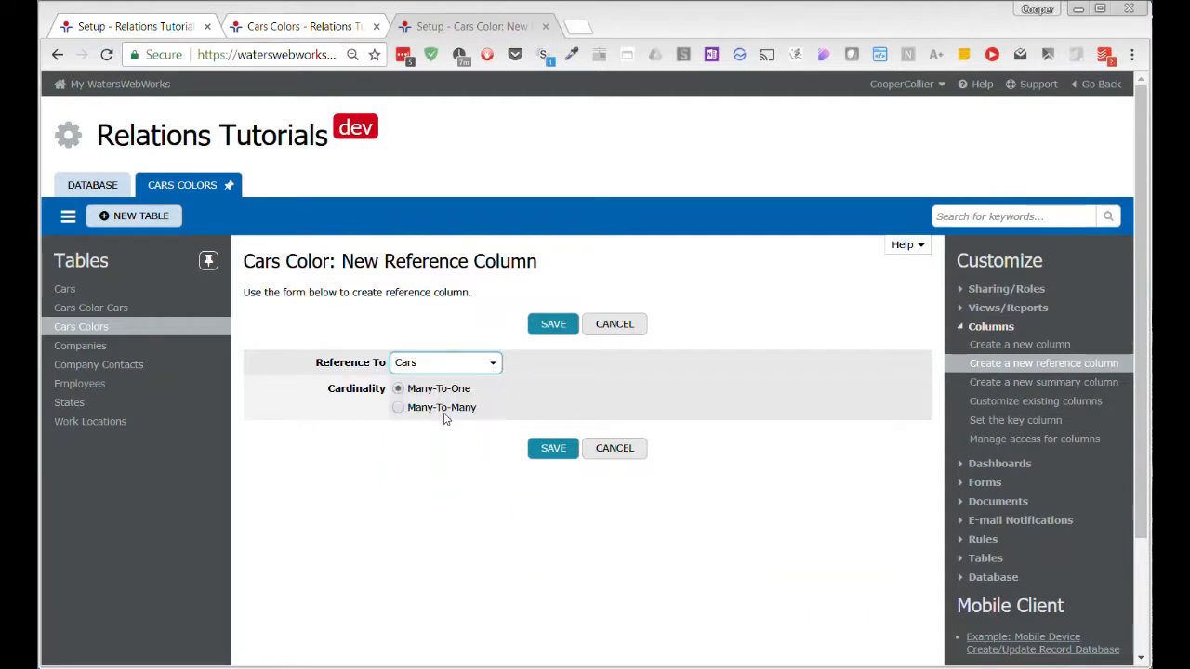
{"action": "left_click", "coordinate": [398, 409]}
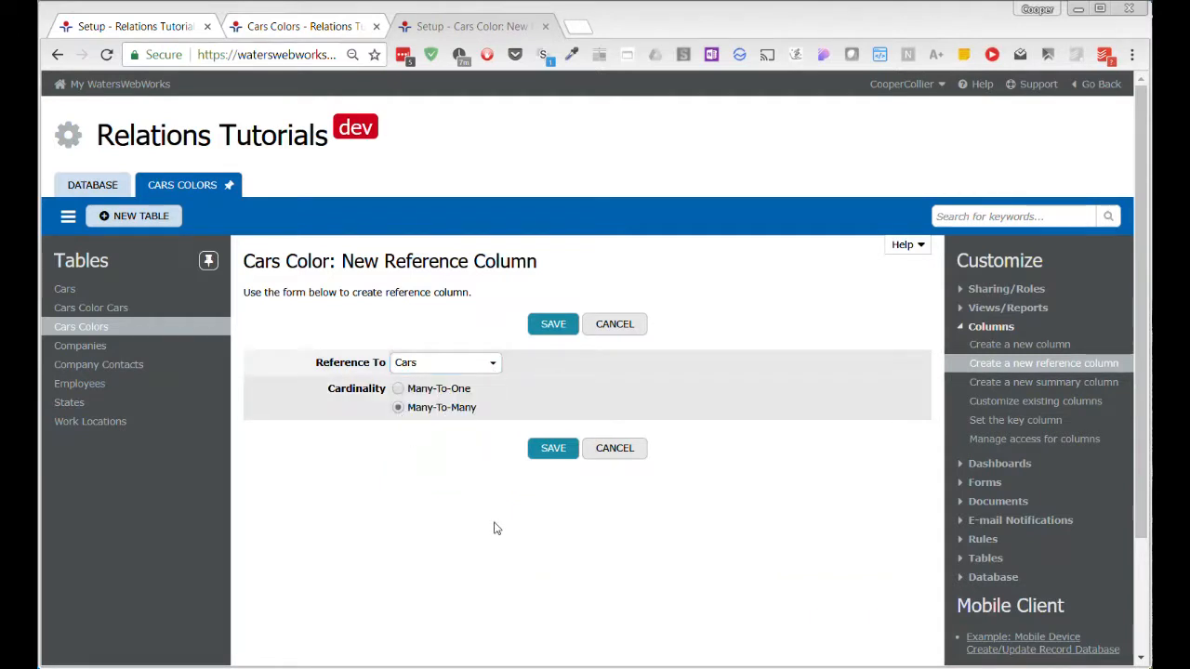
{"action": "left_click", "coordinate": [555, 450]}
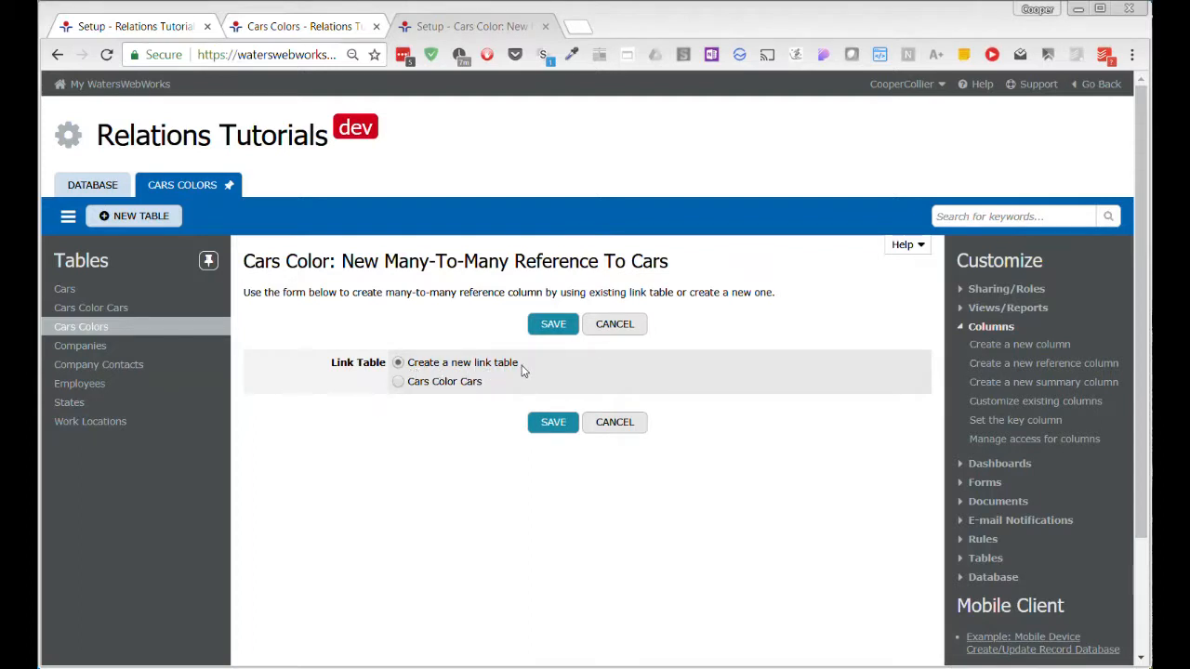
{"action": "left_click", "coordinate": [399, 383]}
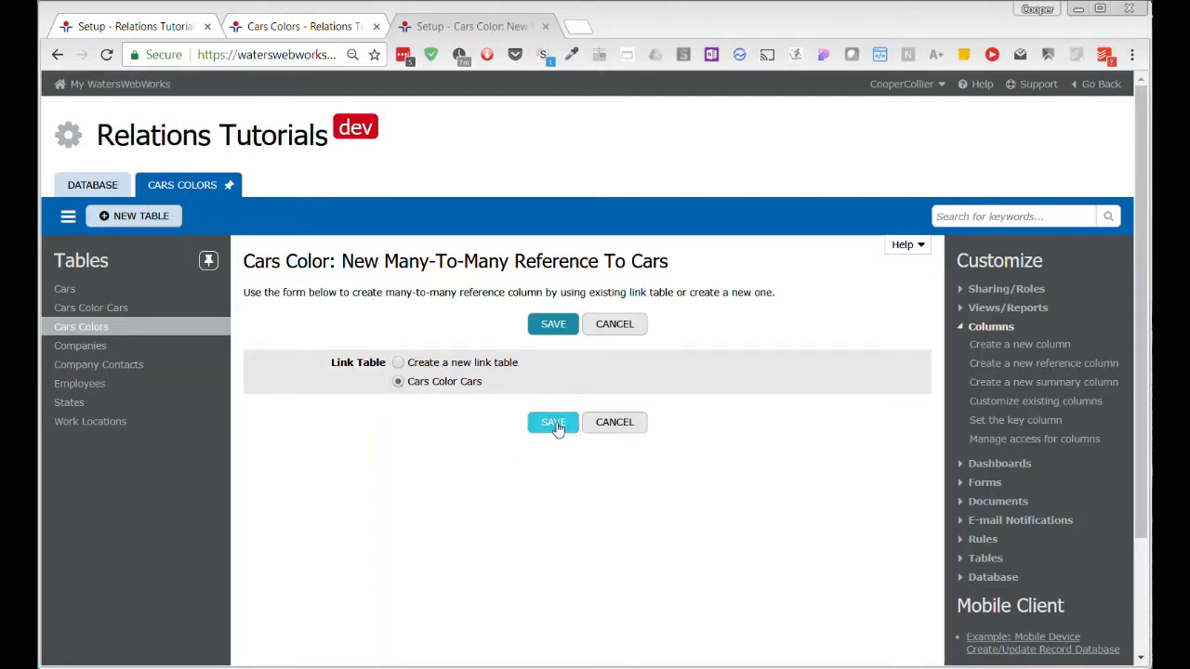
{"action": "left_click", "coordinate": [554, 424]}
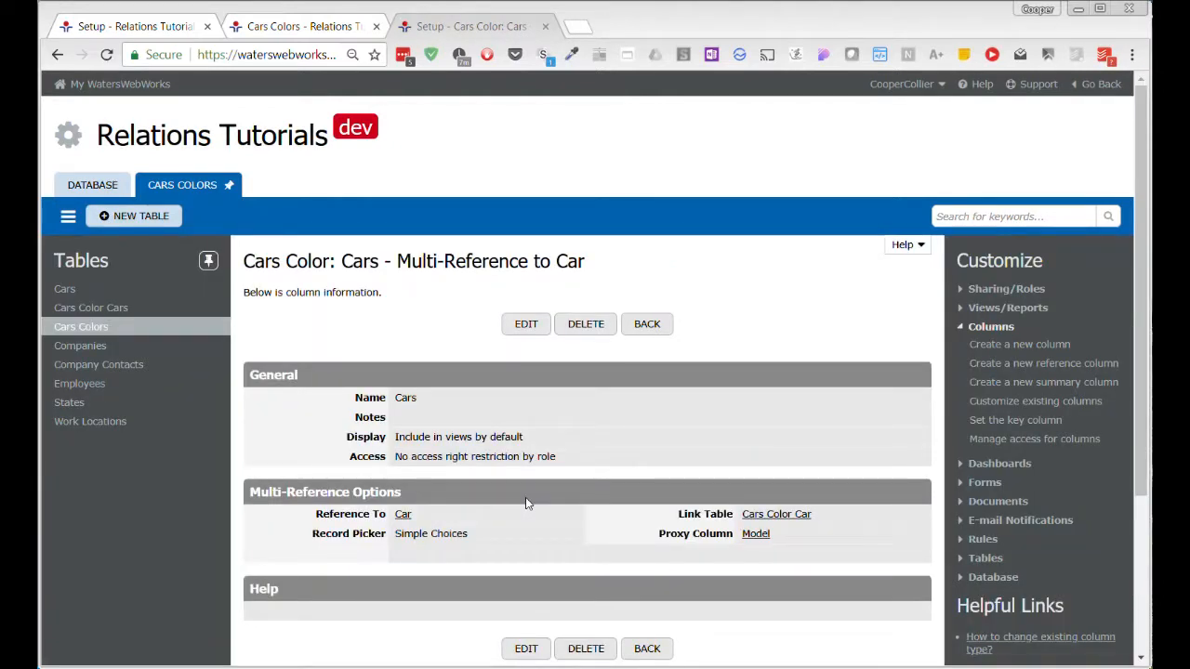
Step: Try adding Civic to the cars of the blue color record, and cancel the edit
{"action": "left_click", "coordinate": [328, 27]}
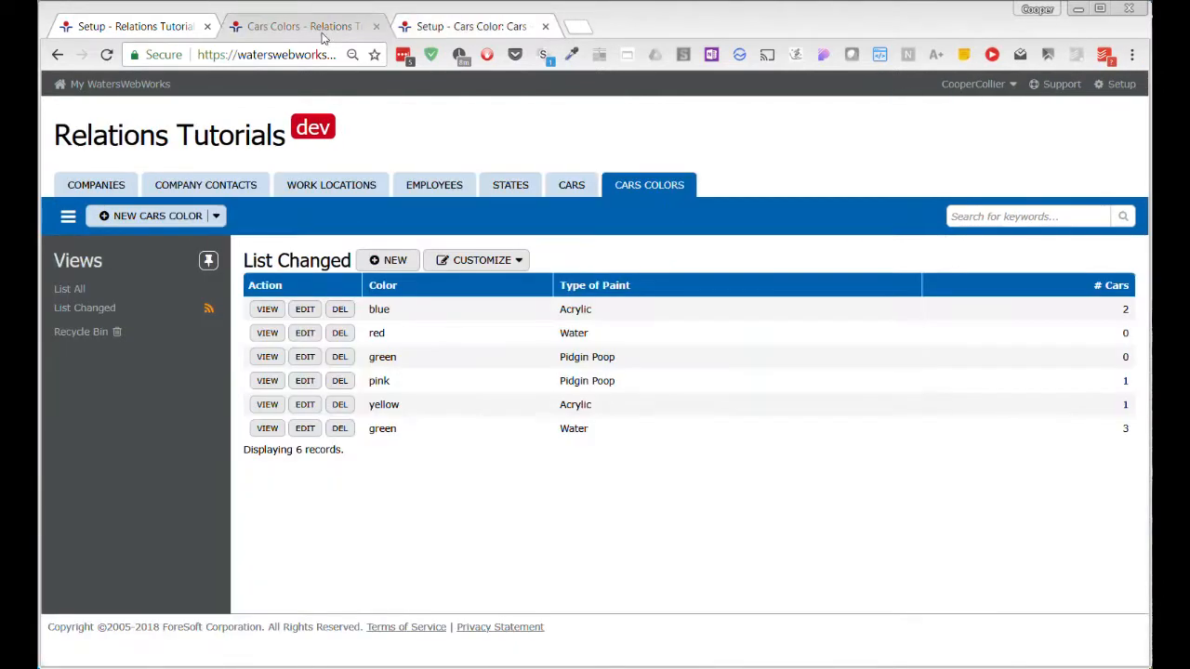
{"action": "left_click", "coordinate": [267, 312]}
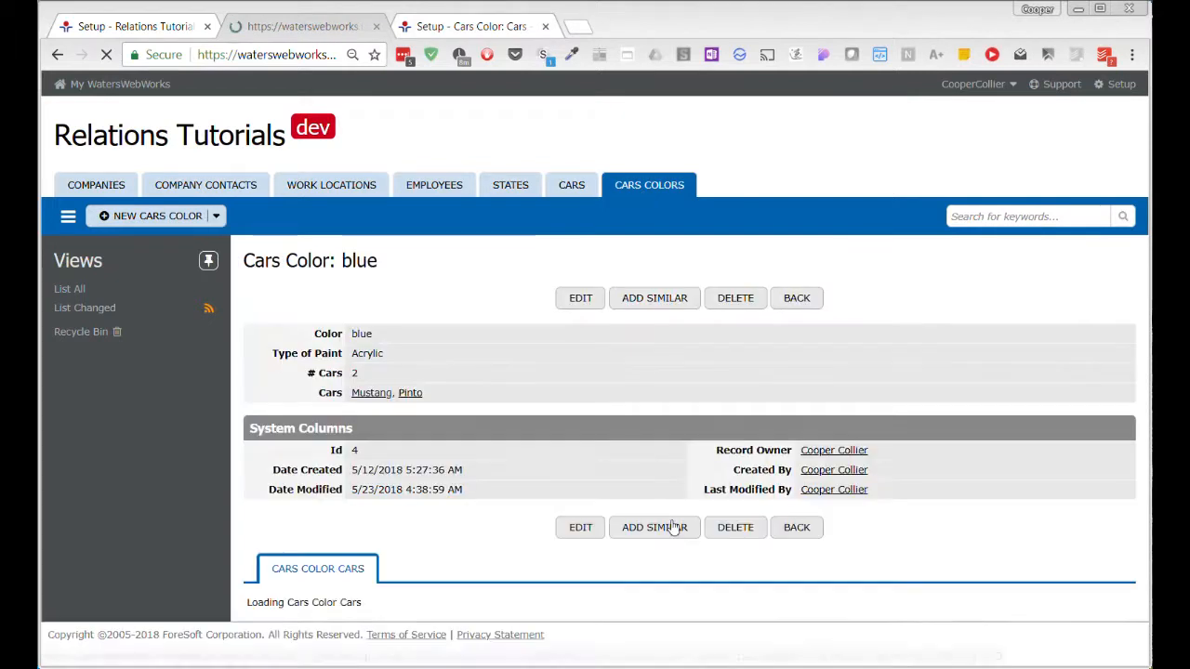
{"action": "left_click", "coordinate": [572, 298]}
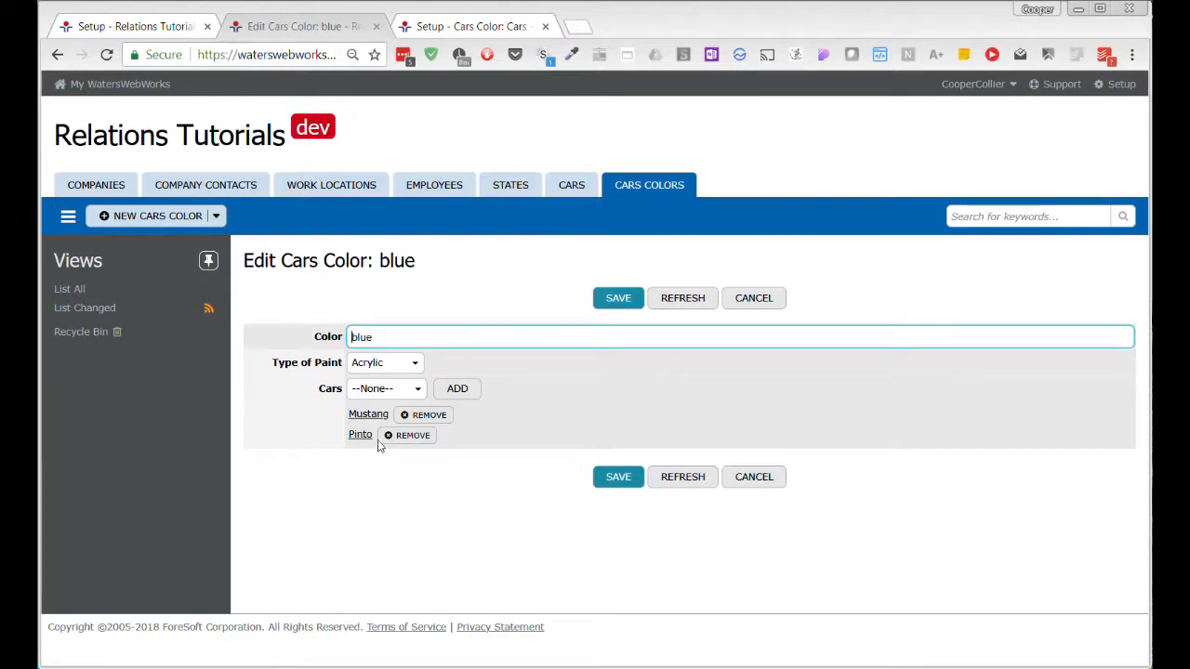
{"action": "left_click", "coordinate": [421, 391]}
{"action": "left_click", "coordinate": [377, 421]}
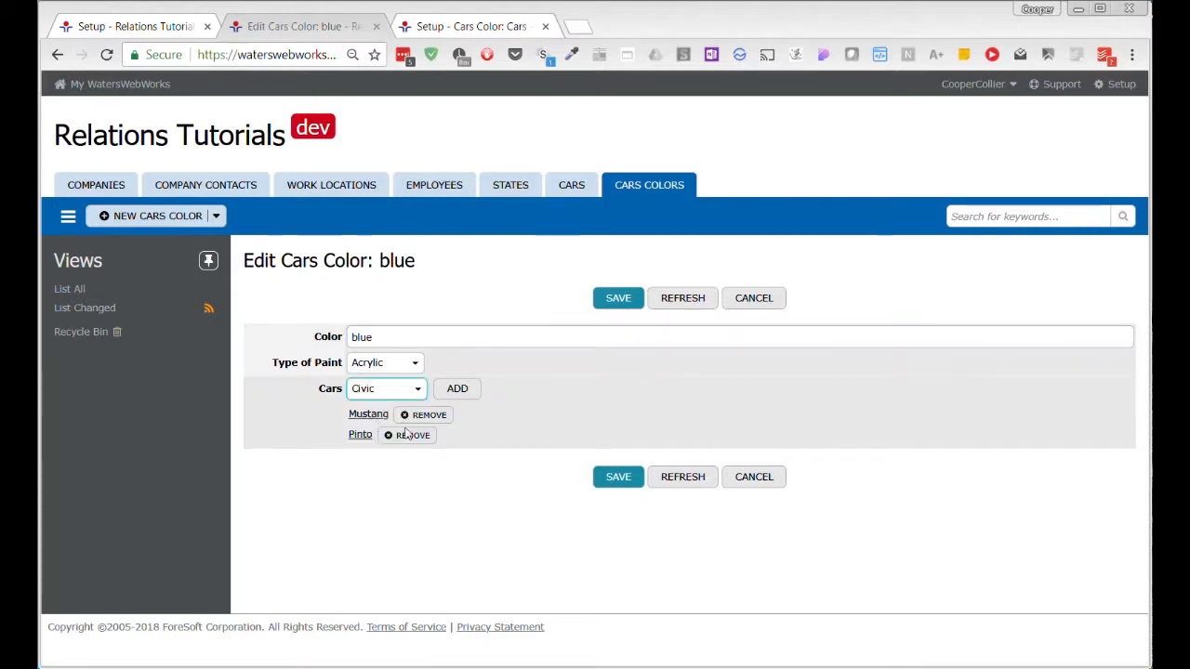
{"action": "left_click", "coordinate": [456, 390]}
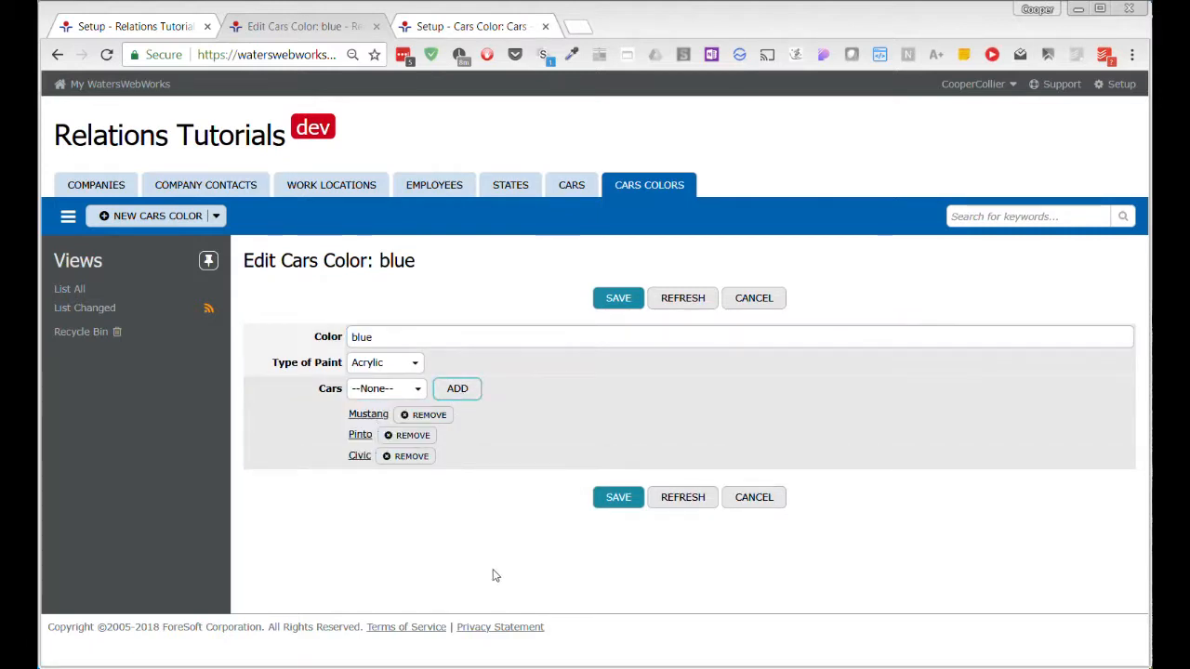
{"action": "left_click", "coordinate": [767, 497]}
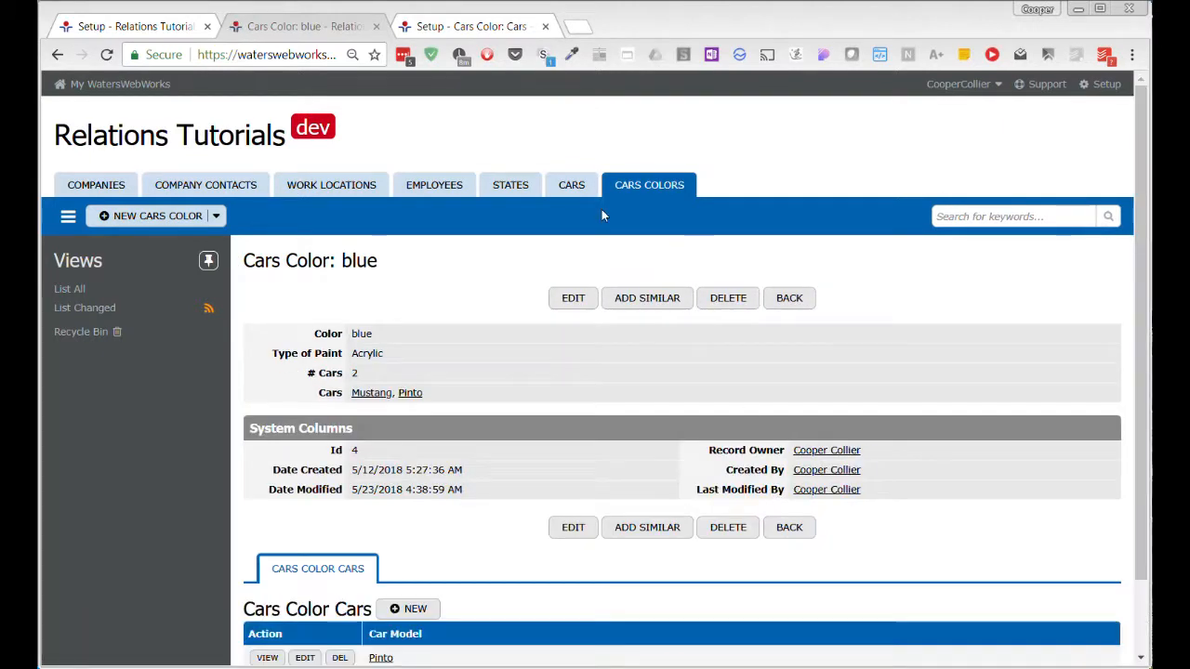
Step: Check the Cars and Cars Colors lists, and review the column and relation setup of the Cars Colors, Cars Color Cars and Cars tables
{"action": "left_click", "coordinate": [571, 185]}
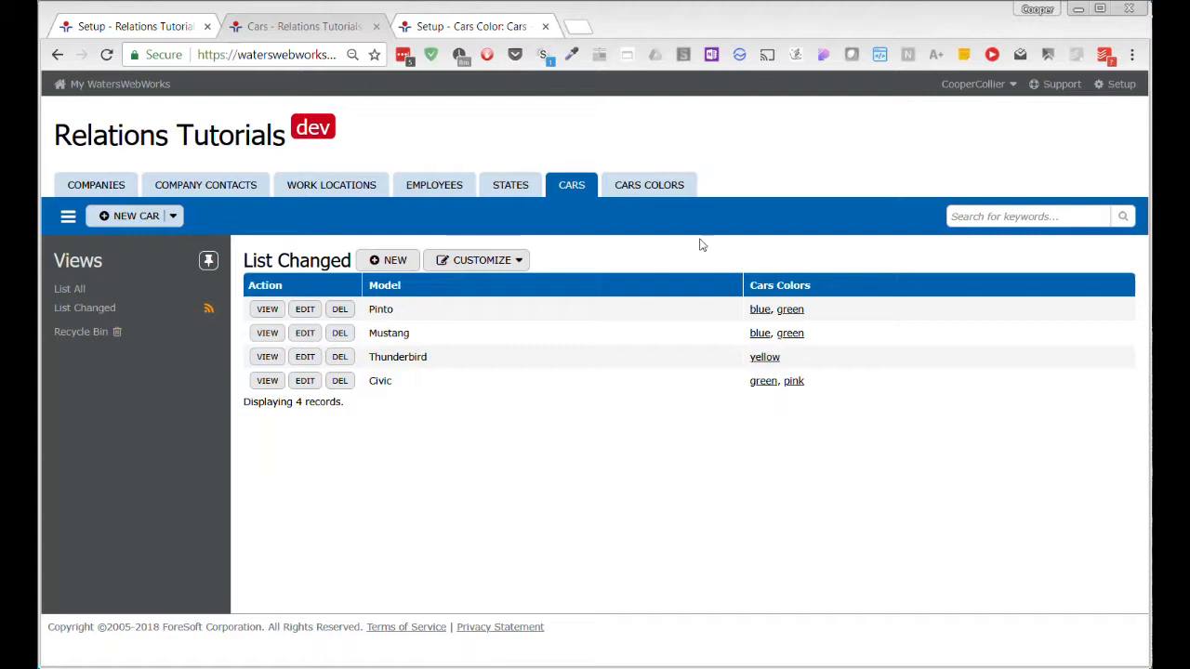
{"action": "left_click", "coordinate": [666, 192]}
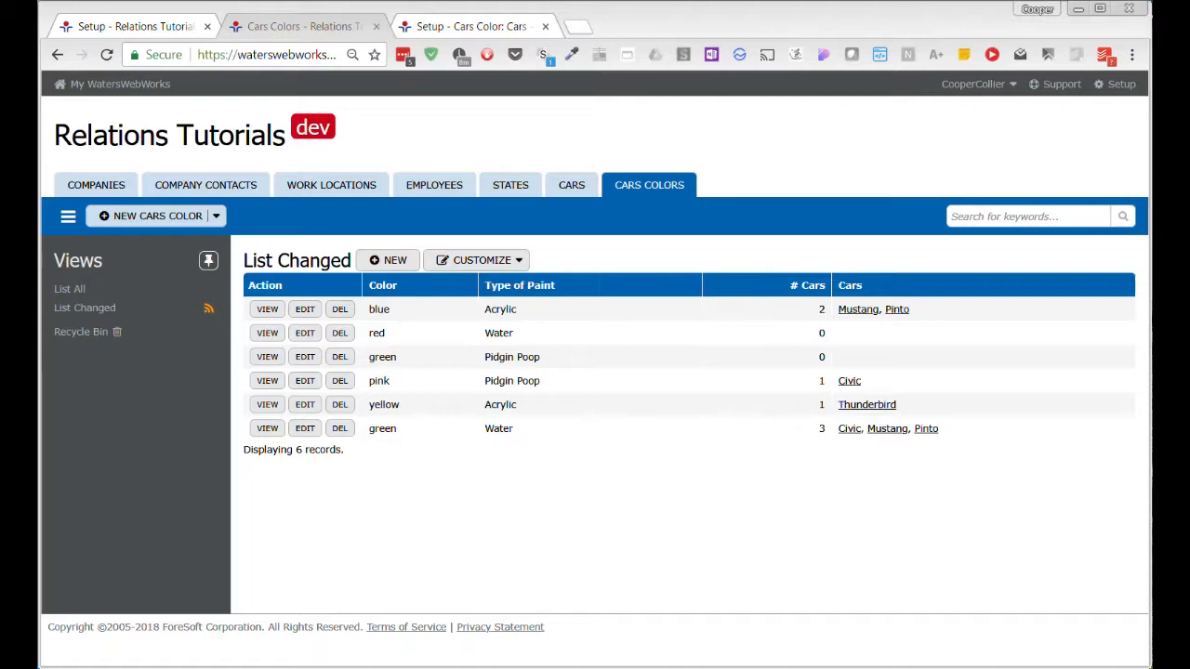
{"action": "left_click", "coordinate": [448, 22]}
{"action": "left_click", "coordinate": [648, 648]}
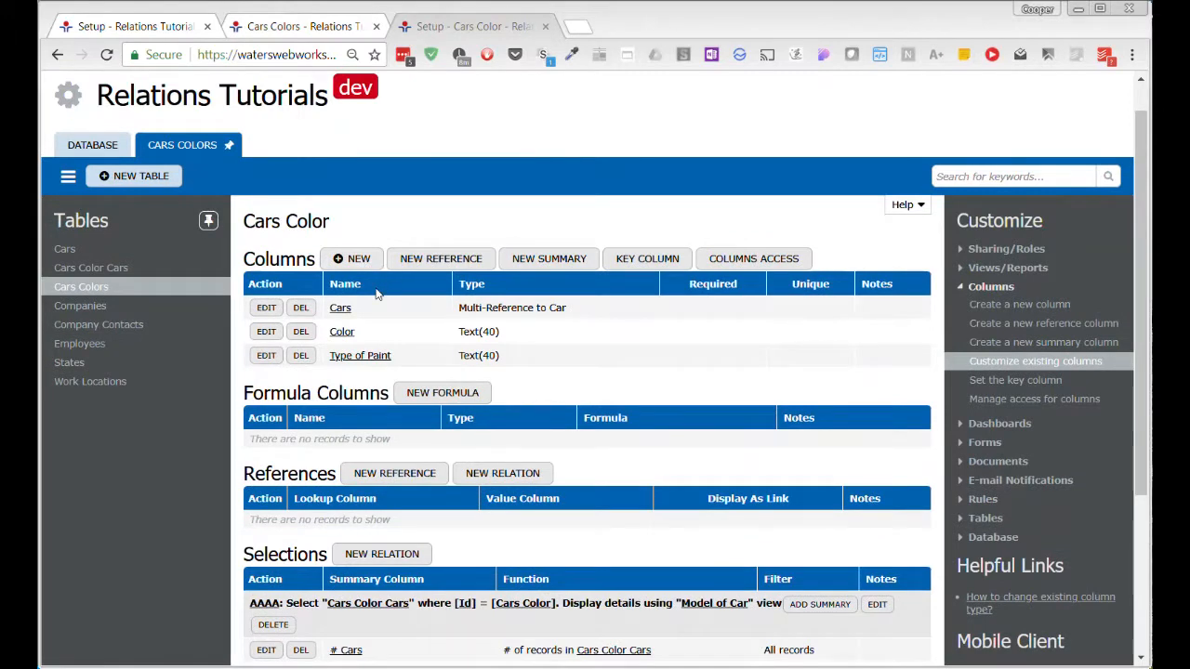
{"action": "scroll", "coordinate": [418, 548], "scroll_direction": "down", "scroll_amount": 1}
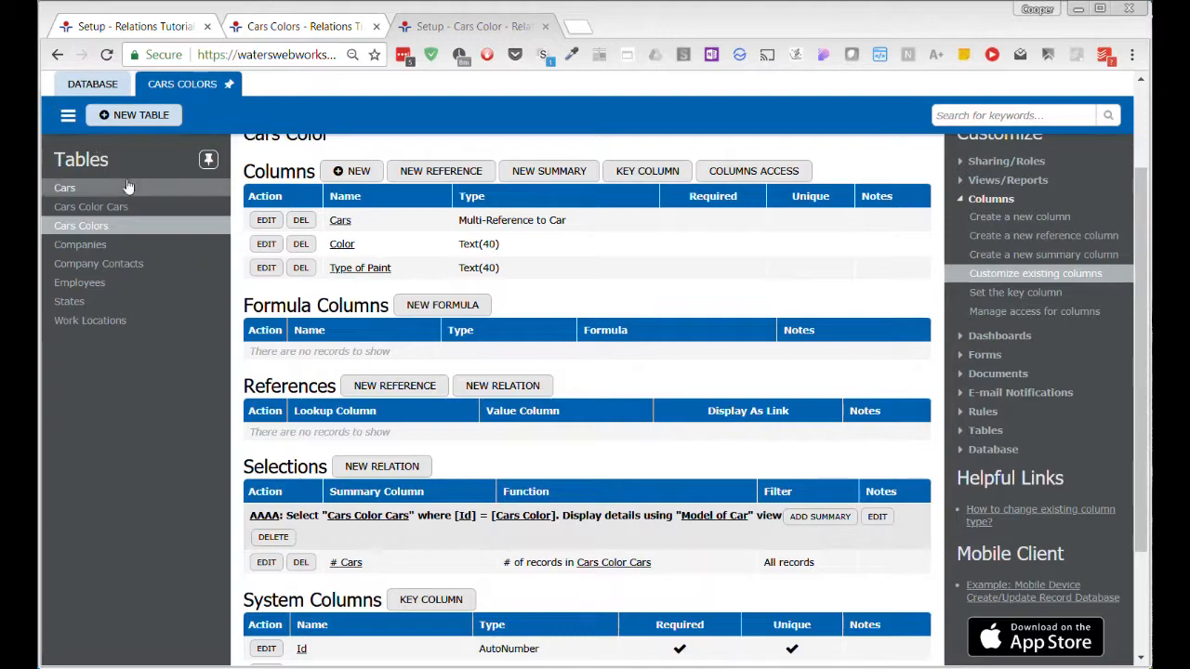
{"action": "left_click", "coordinate": [119, 212]}
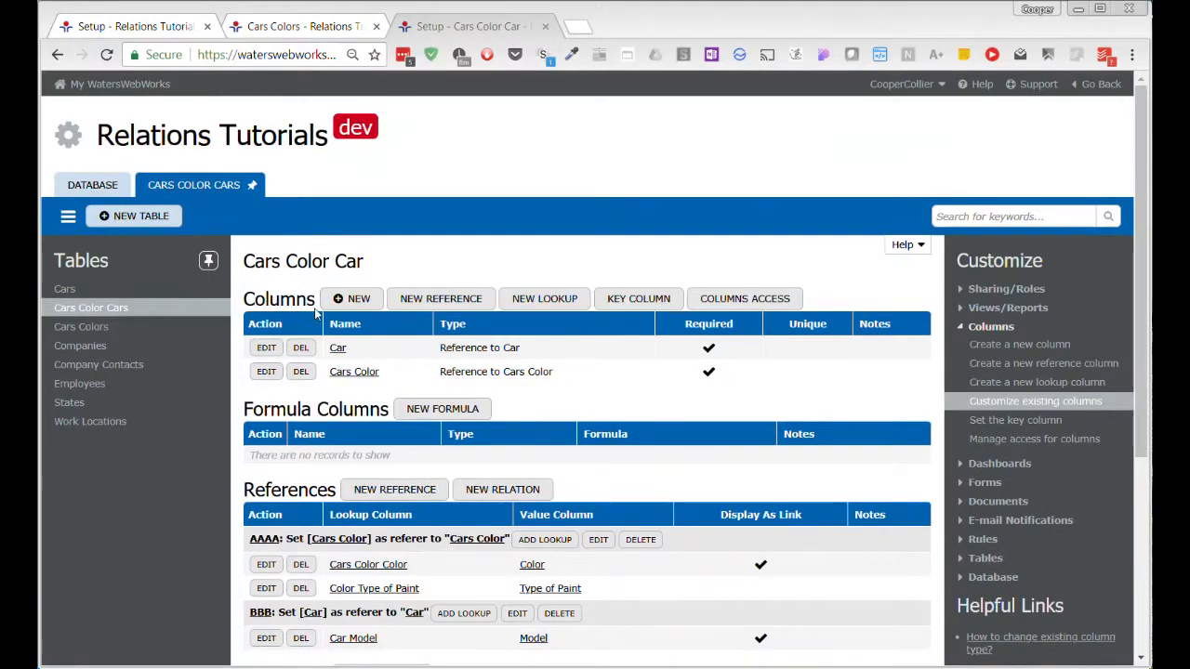
{"action": "scroll", "coordinate": [582, 600], "scroll_direction": "down", "scroll_amount": 3}
{"action": "scroll", "coordinate": [582, 600], "scroll_direction": "up", "scroll_amount": 2}
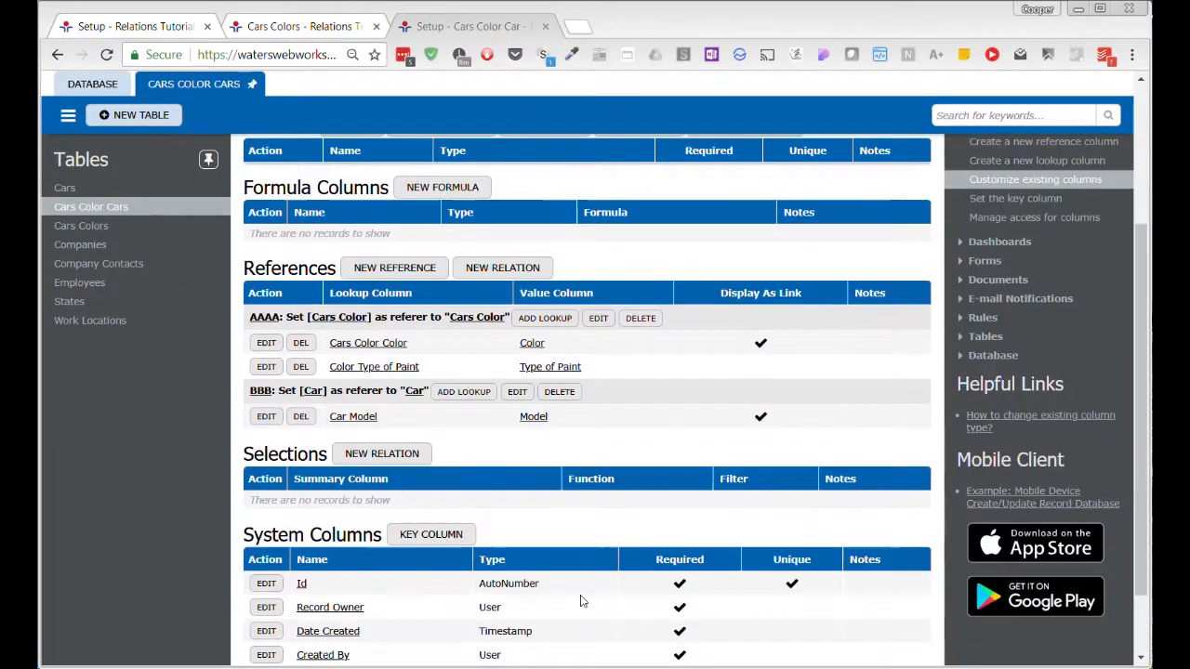
{"action": "scroll", "coordinate": [582, 601], "scroll_direction": "up", "scroll_amount": 2}
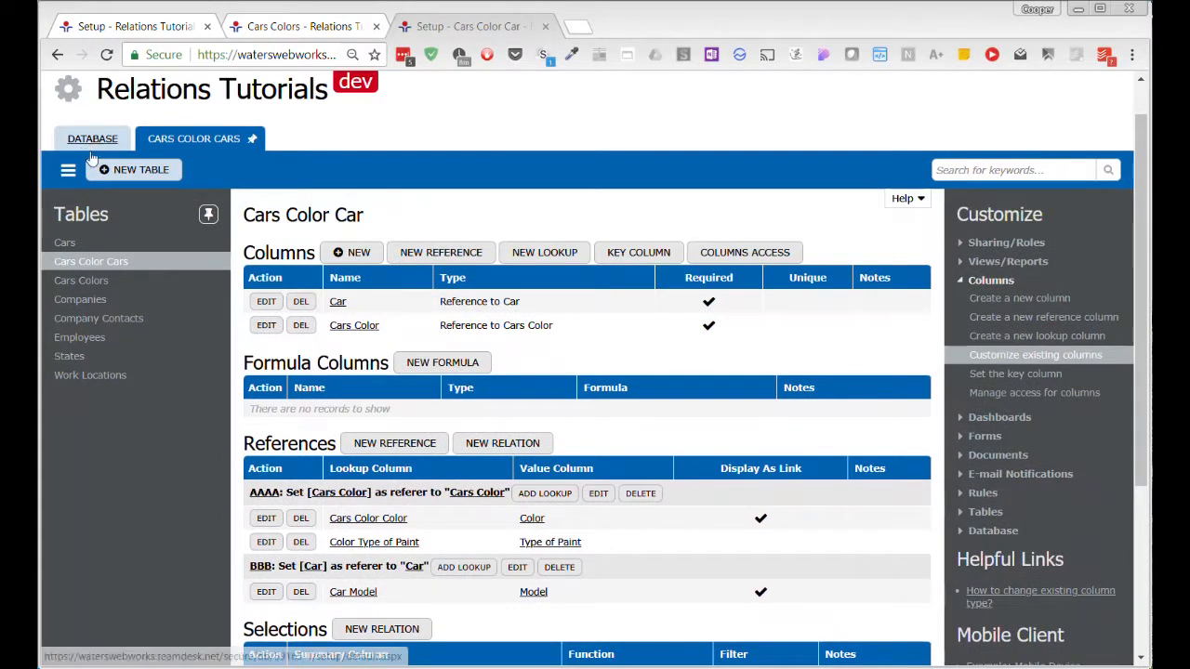
{"action": "left_click", "coordinate": [71, 243]}
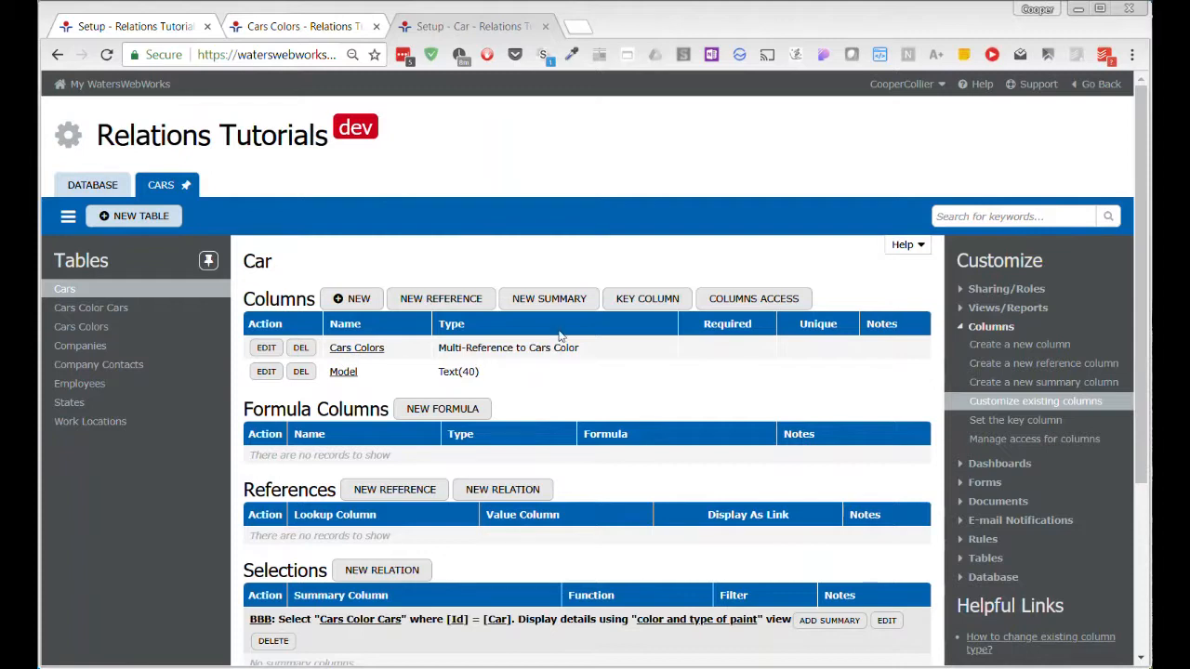
{"action": "left_click", "coordinate": [96, 332]}
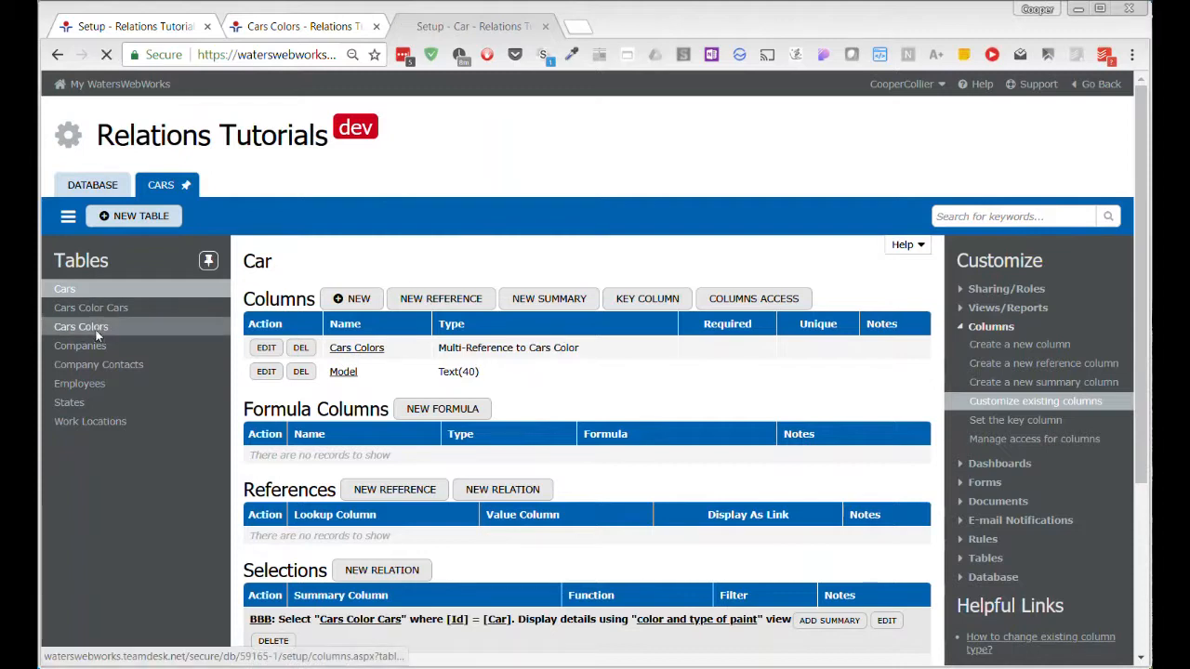
{"action": "scroll", "coordinate": [558, 516], "scroll_direction": "down", "scroll_amount": 1}
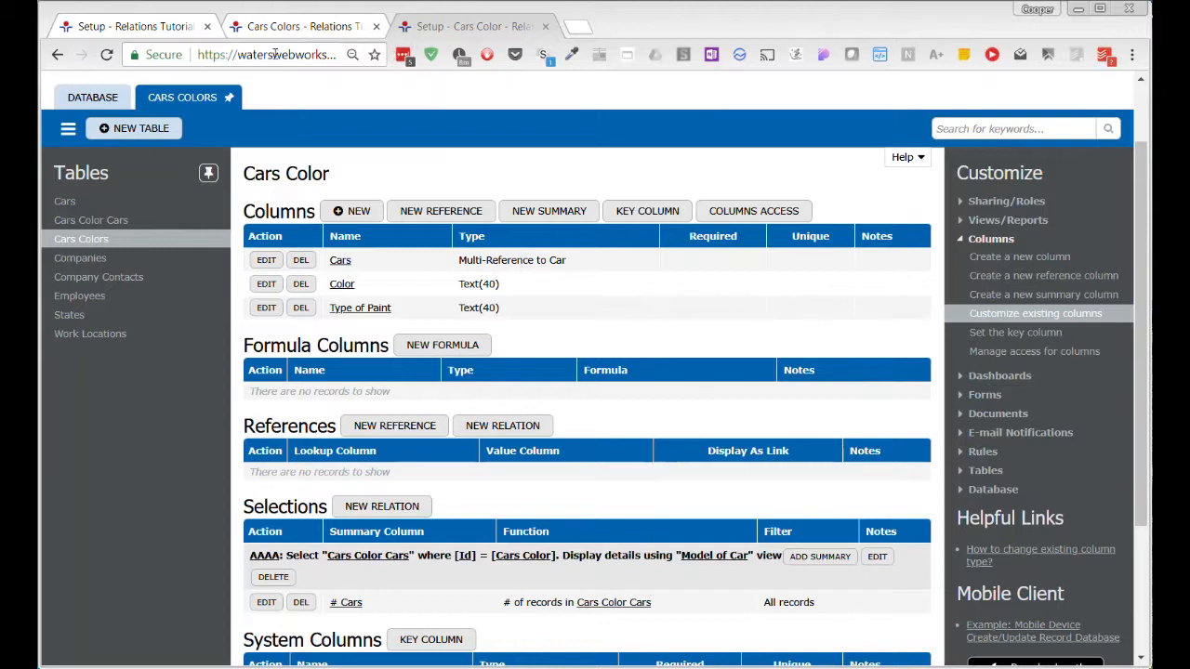
Step: Assign pink to the Pinto car by creating a new Cars Color Cars record from the Pinto record
{"action": "left_click", "coordinate": [293, 26]}
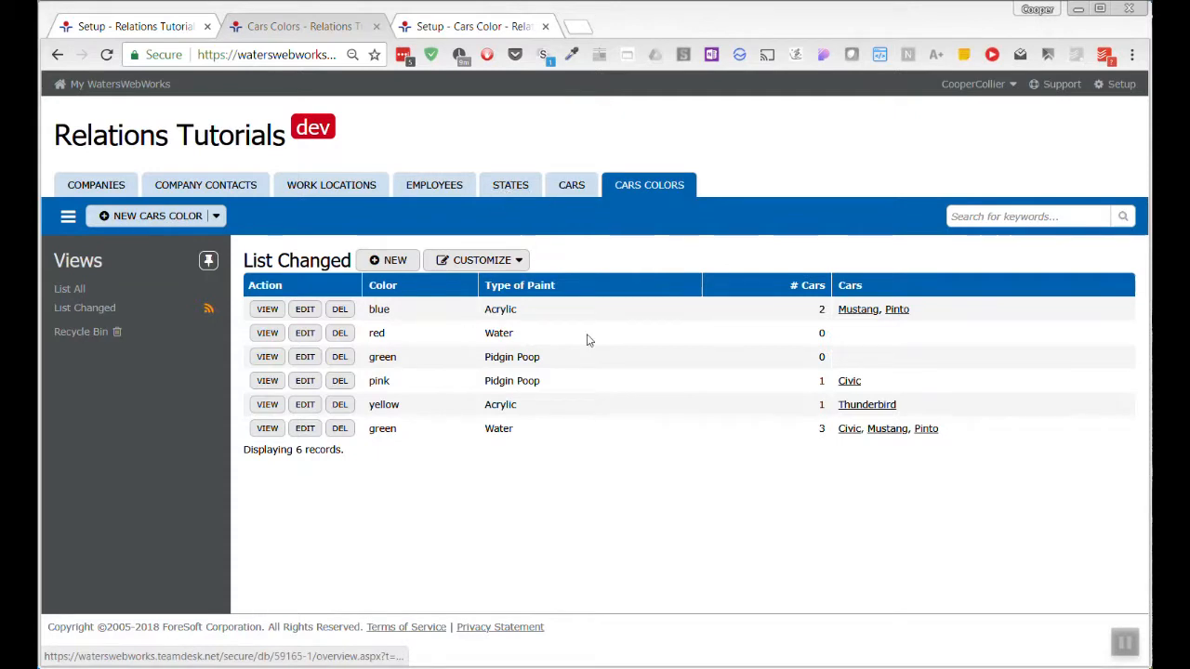
{"action": "left_click", "coordinate": [568, 189]}
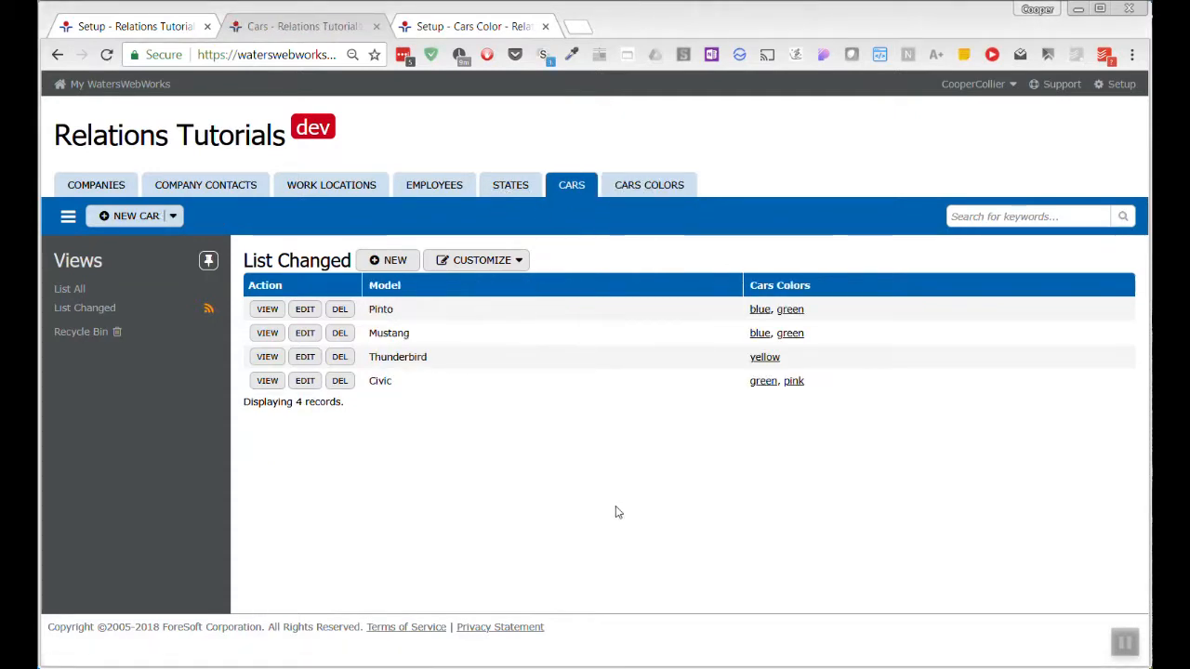
{"action": "left_click", "coordinate": [267, 309]}
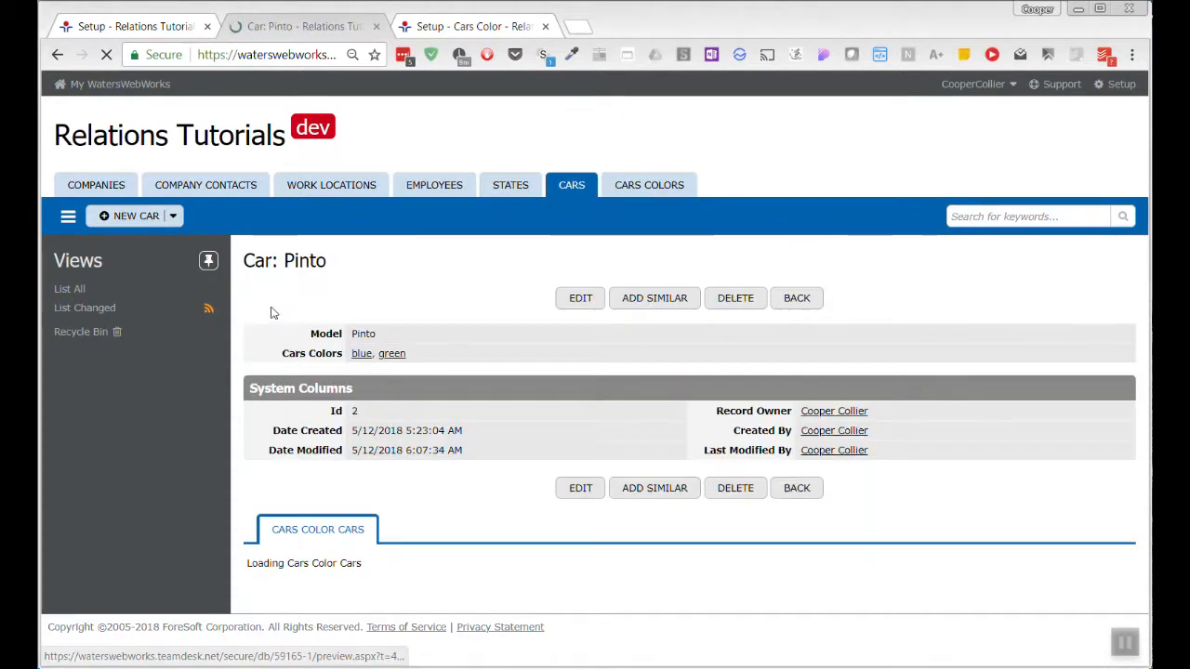
{"action": "scroll", "coordinate": [483, 449], "scroll_direction": "down", "scroll_amount": 1}
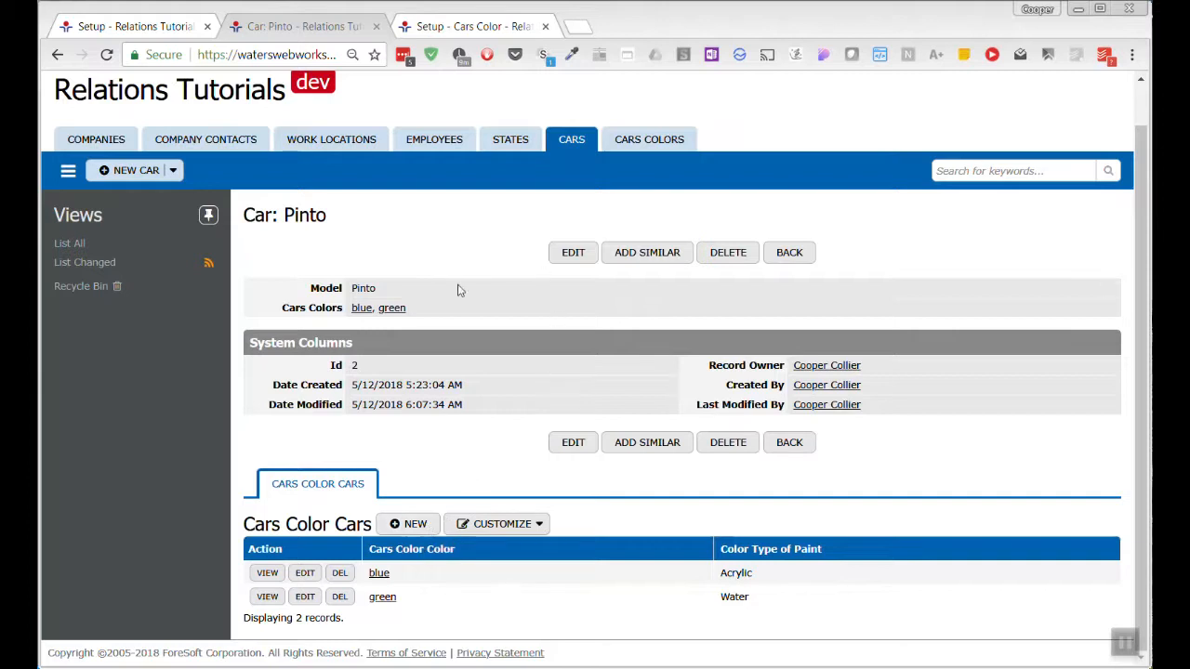
{"action": "left_click", "coordinate": [415, 525]}
{"action": "left_click", "coordinate": [401, 337]}
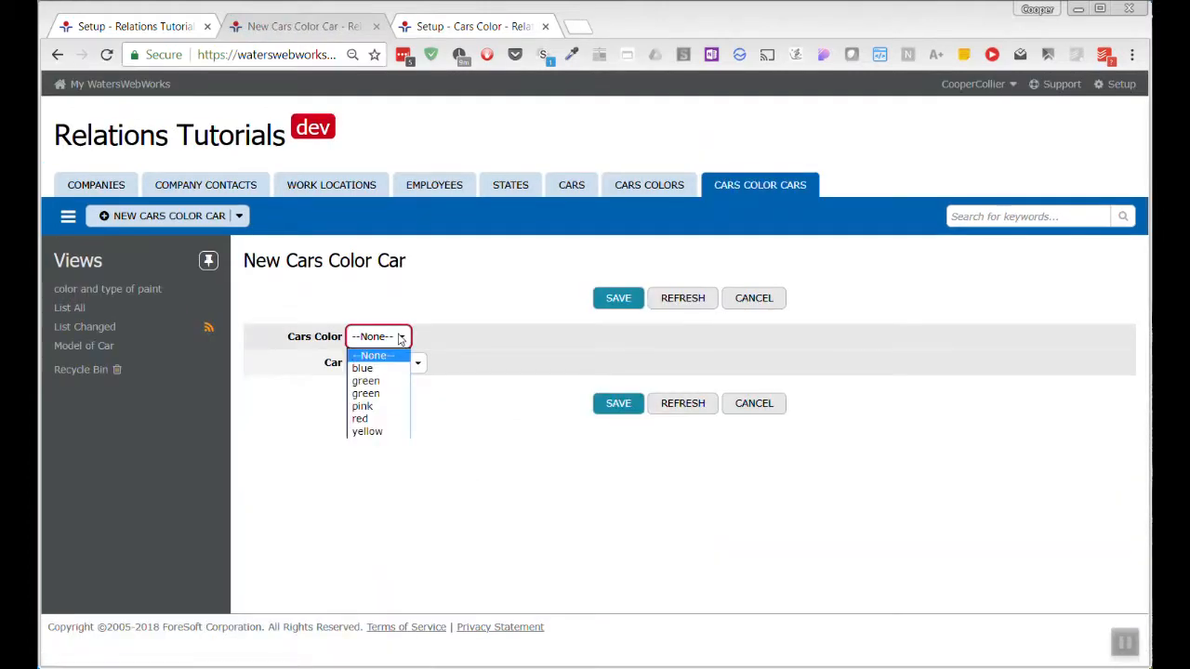
{"action": "left_click", "coordinate": [390, 408]}
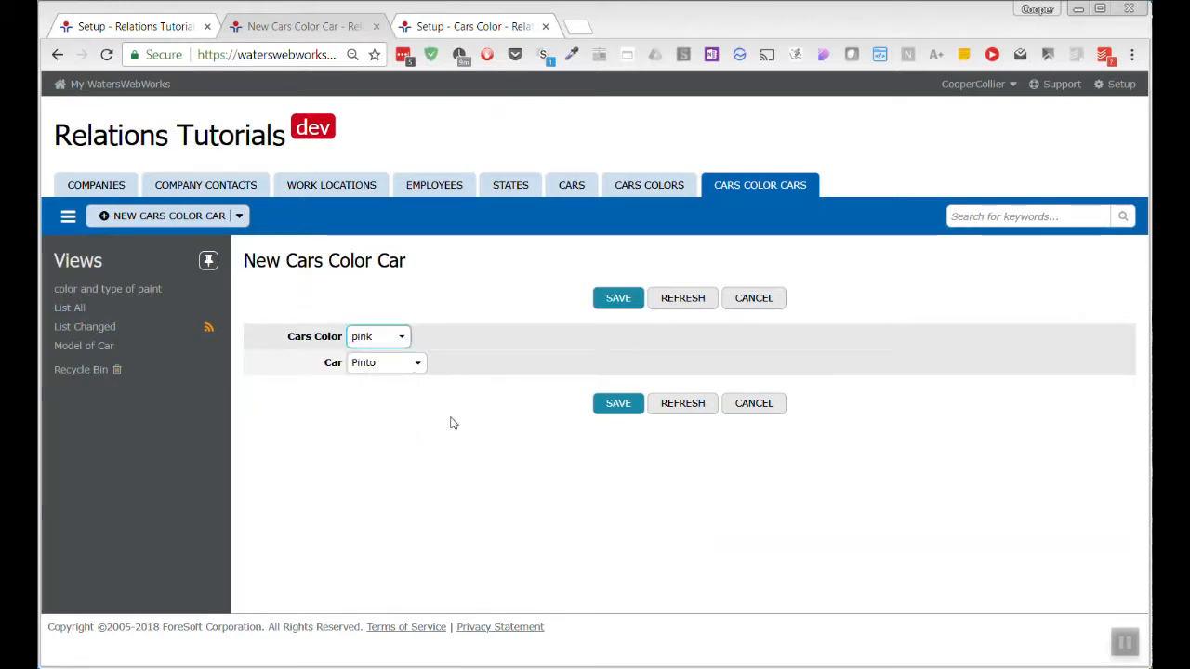
{"action": "left_click", "coordinate": [610, 411]}
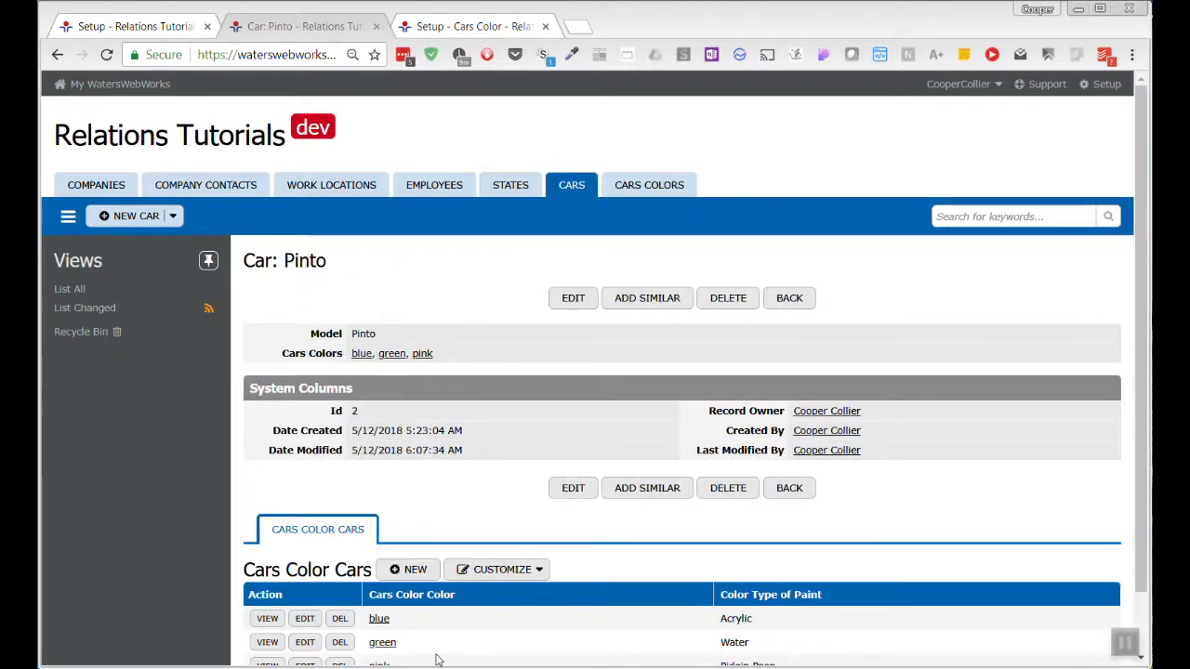
{"action": "scroll", "coordinate": [596, 598], "scroll_direction": "down", "scroll_amount": 1}
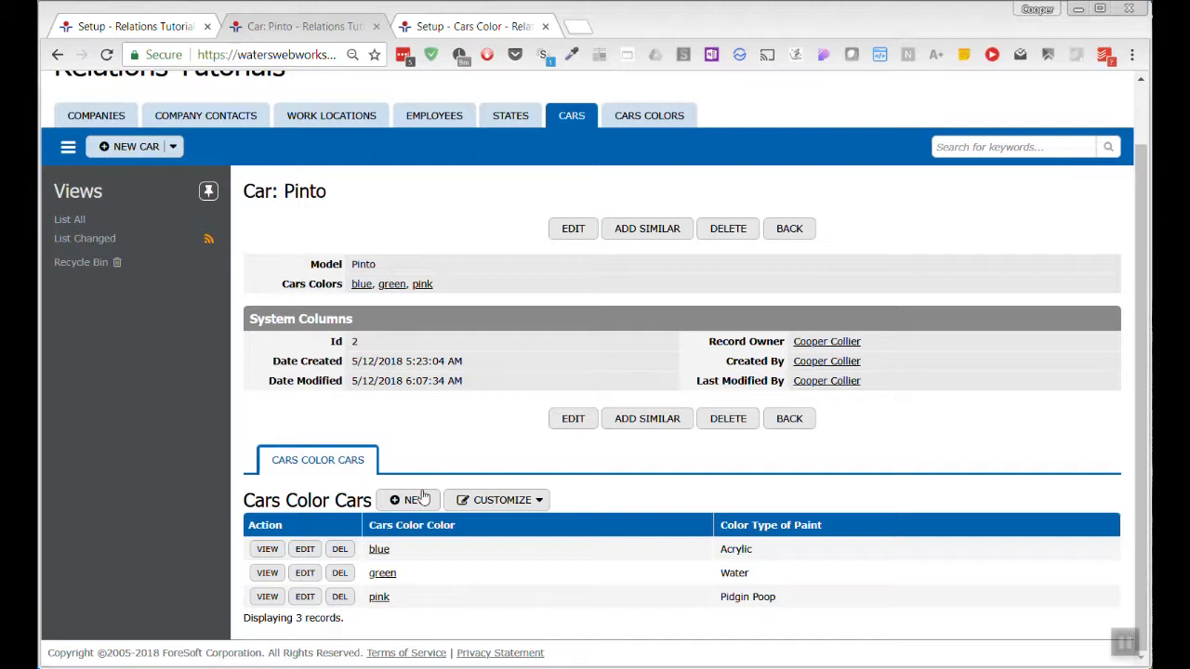
Step: Try to add blue a second time to the Cars Colors of the Pinto record, and save it
{"action": "left_click", "coordinate": [568, 420]}
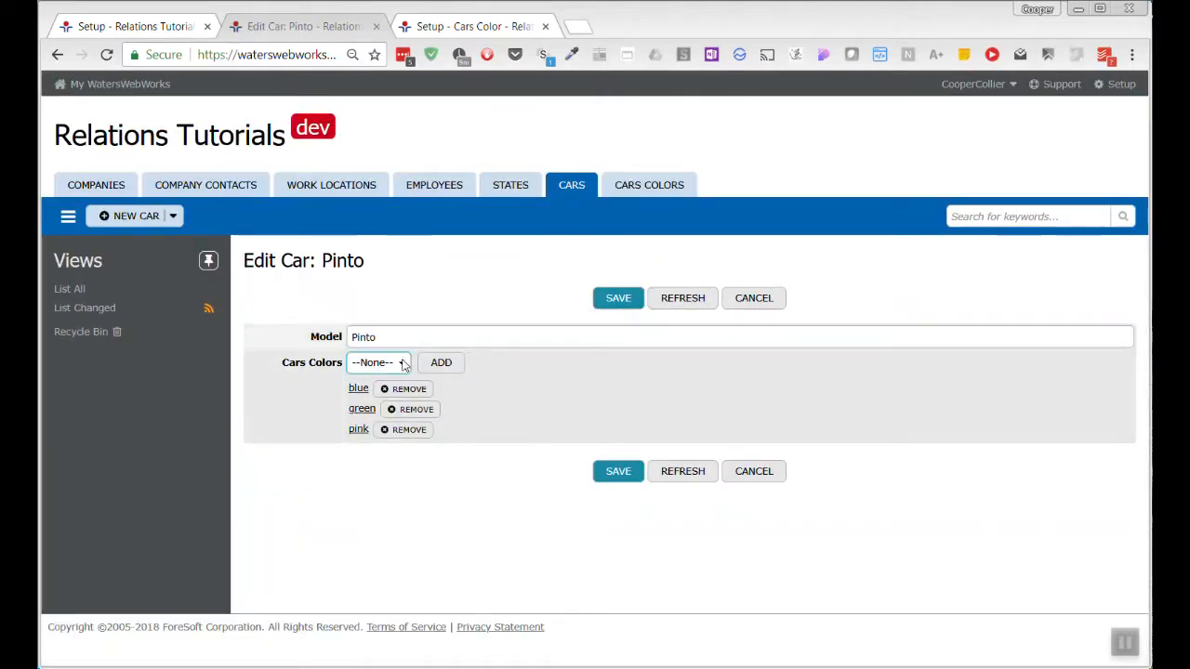
{"action": "left_click", "coordinate": [398, 364]}
{"action": "left_click", "coordinate": [372, 396]}
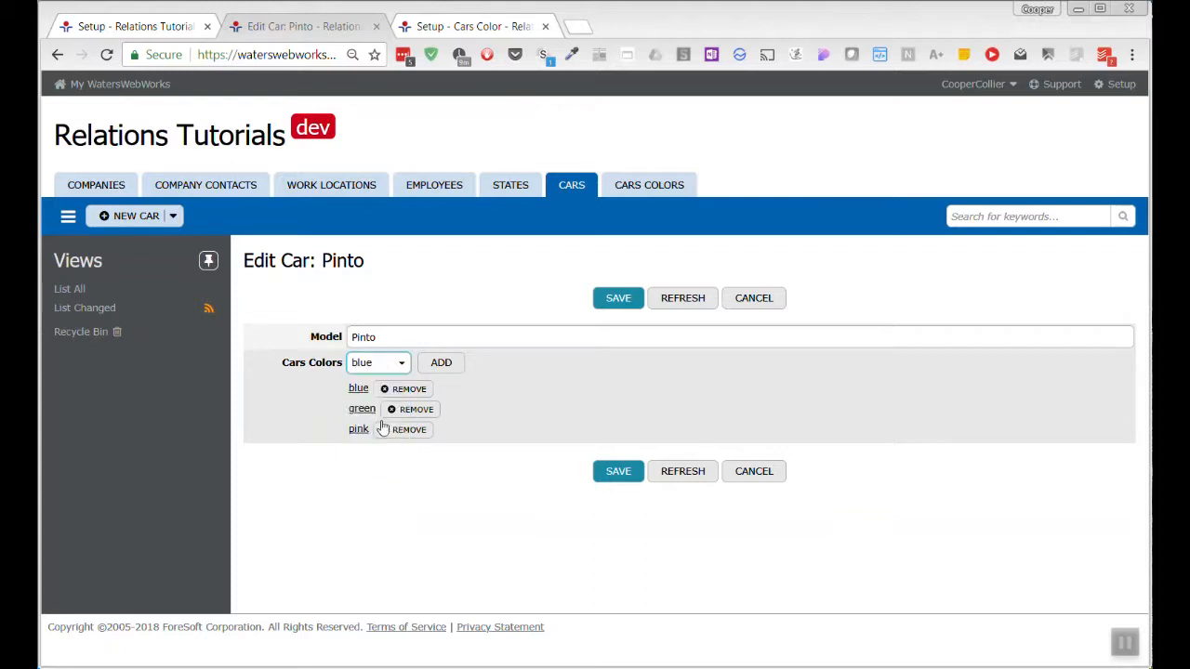
{"action": "left_click", "coordinate": [440, 362]}
{"action": "left_click", "coordinate": [621, 478]}
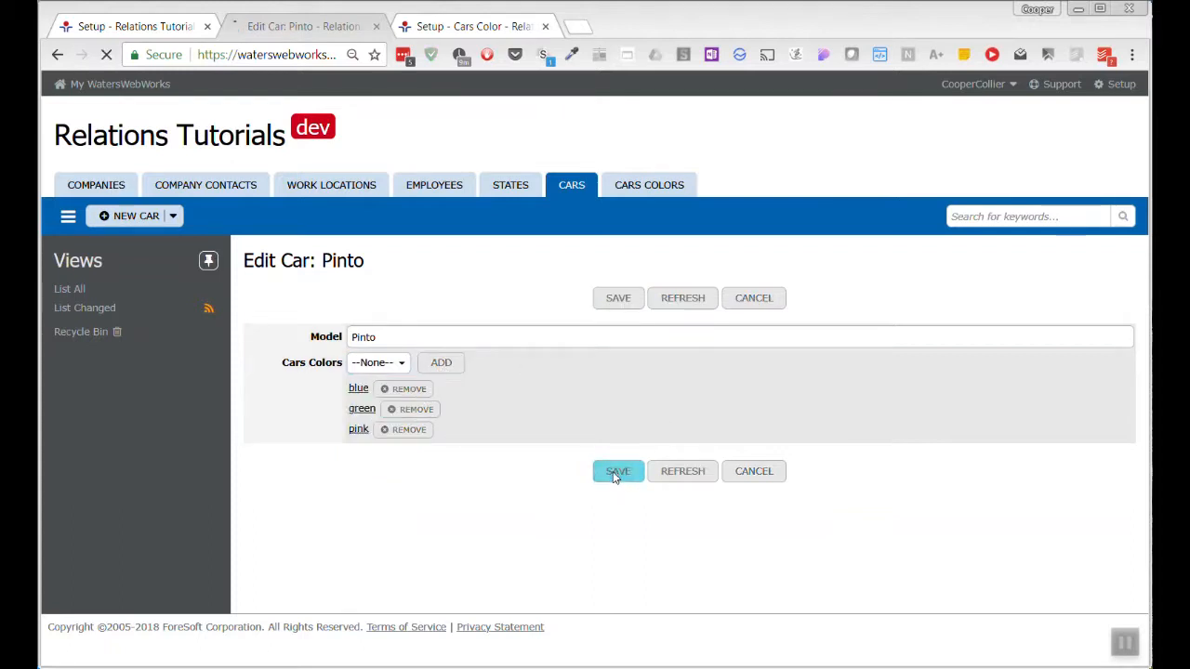
{"action": "scroll", "coordinate": [472, 510], "scroll_direction": "down", "scroll_amount": 1}
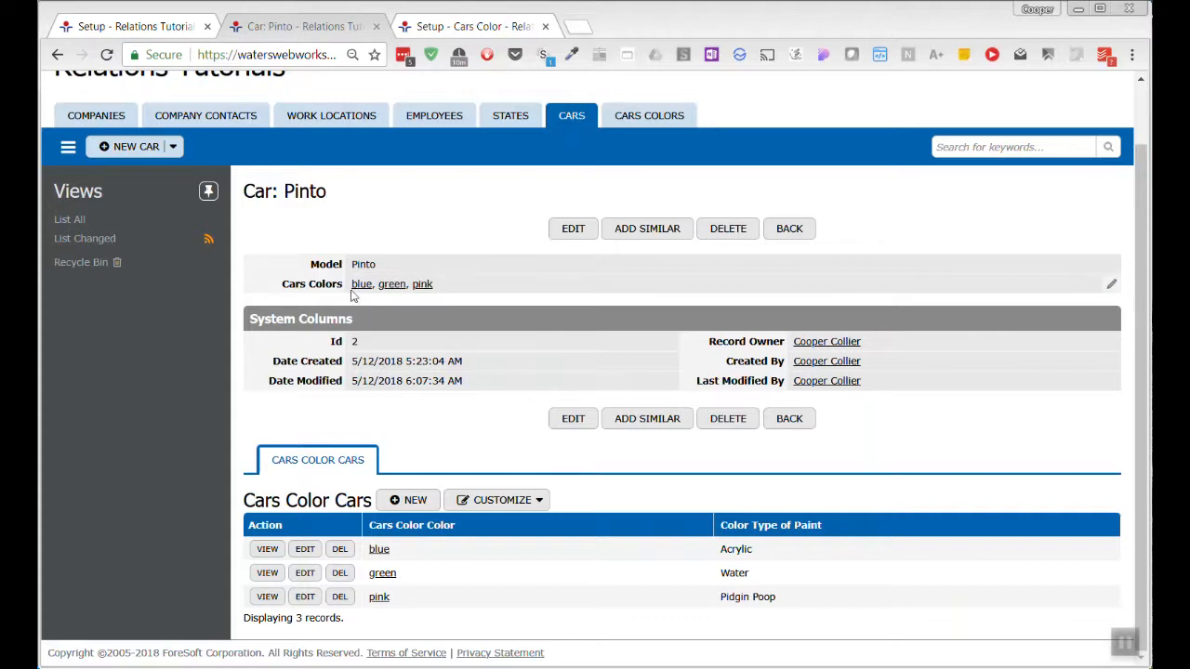
Step: Check the cars linked to the pink color record and the colors assigned to the Civic car
{"action": "left_click", "coordinate": [423, 284]}
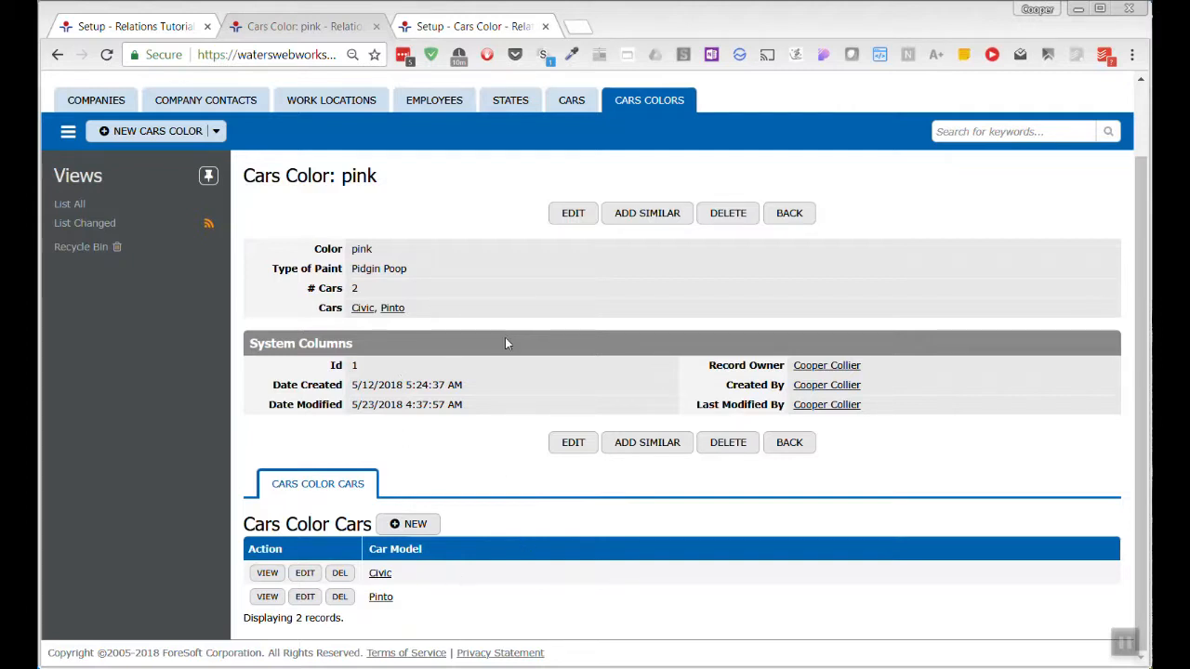
{"action": "left_click", "coordinate": [572, 100]}
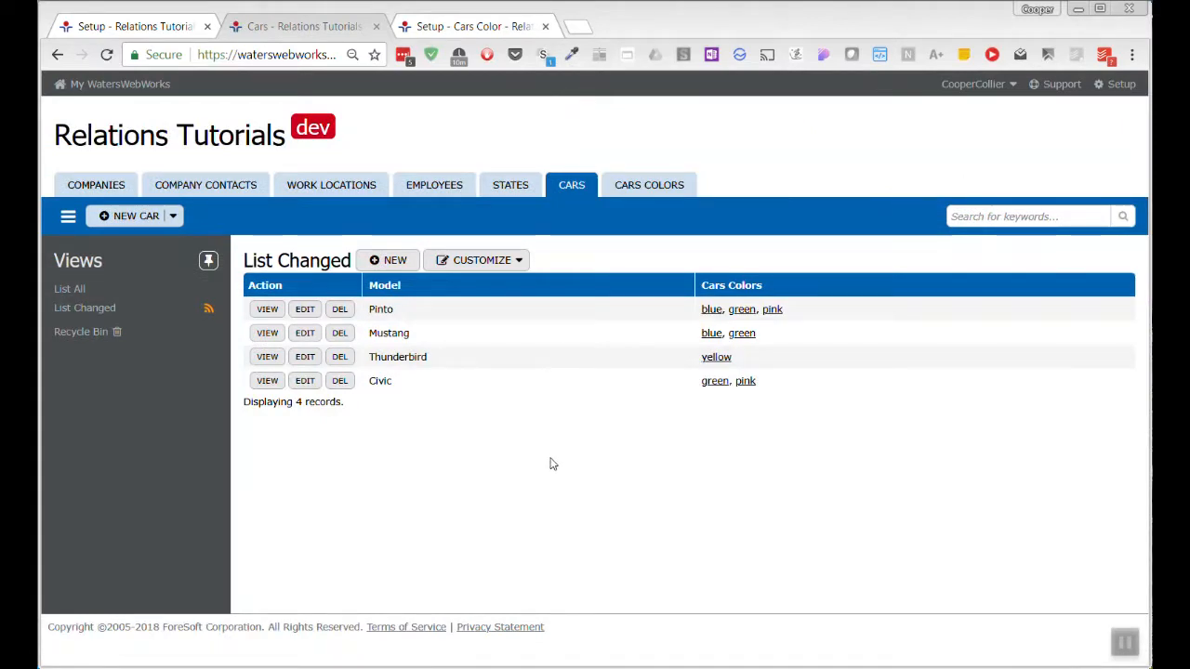
{"action": "left_click", "coordinate": [307, 381]}
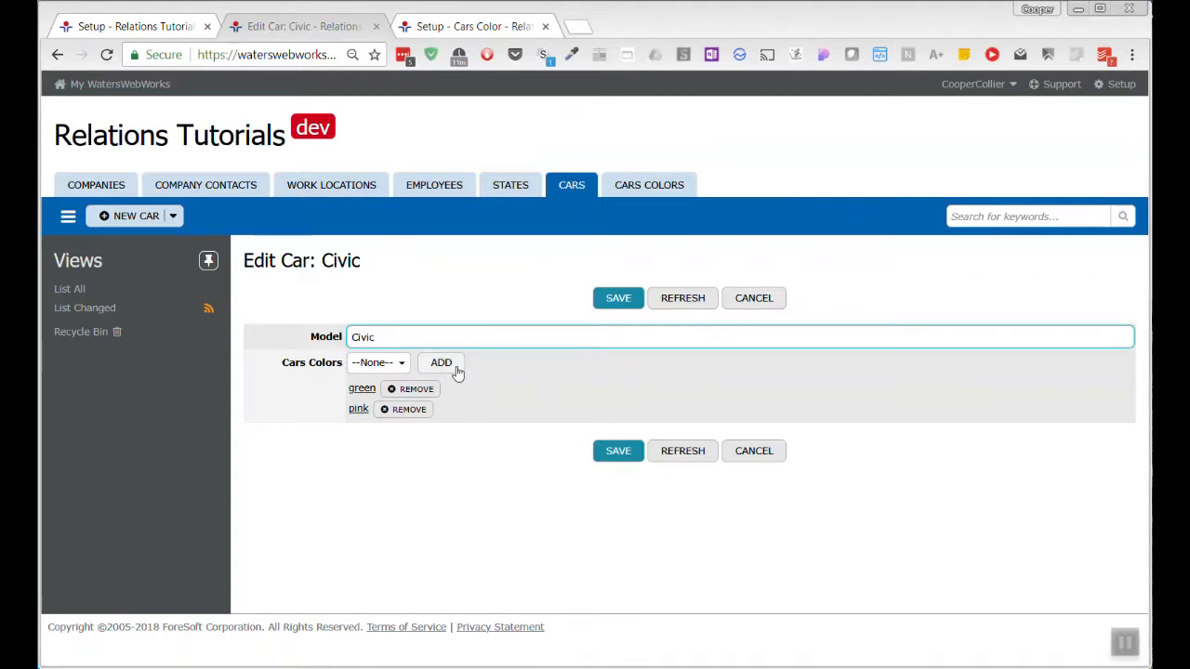
{"action": "left_click", "coordinate": [754, 452]}
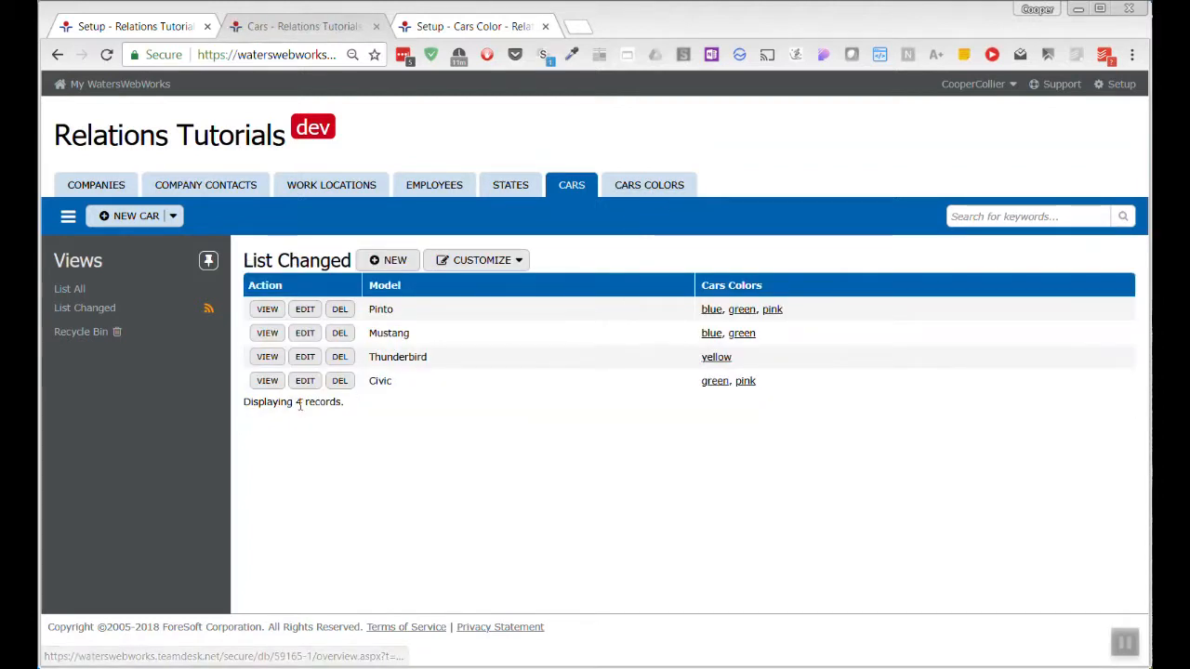
{"action": "left_click", "coordinate": [267, 381]}
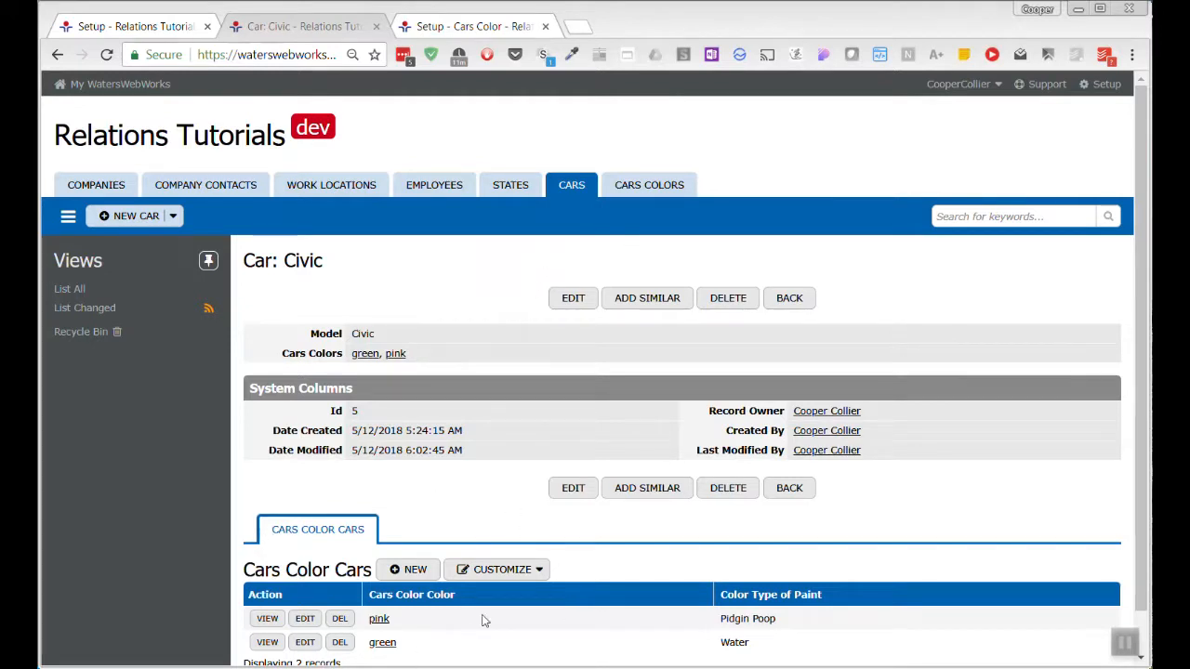
{"action": "scroll", "coordinate": [486, 618], "scroll_direction": "down", "scroll_amount": 1}
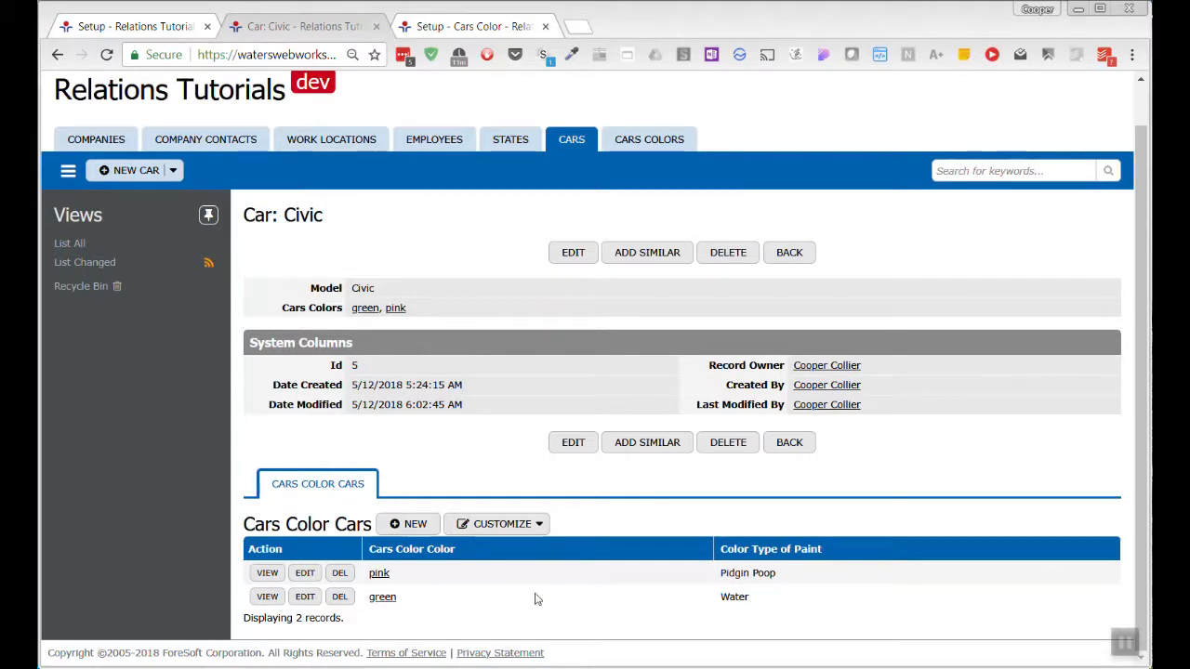